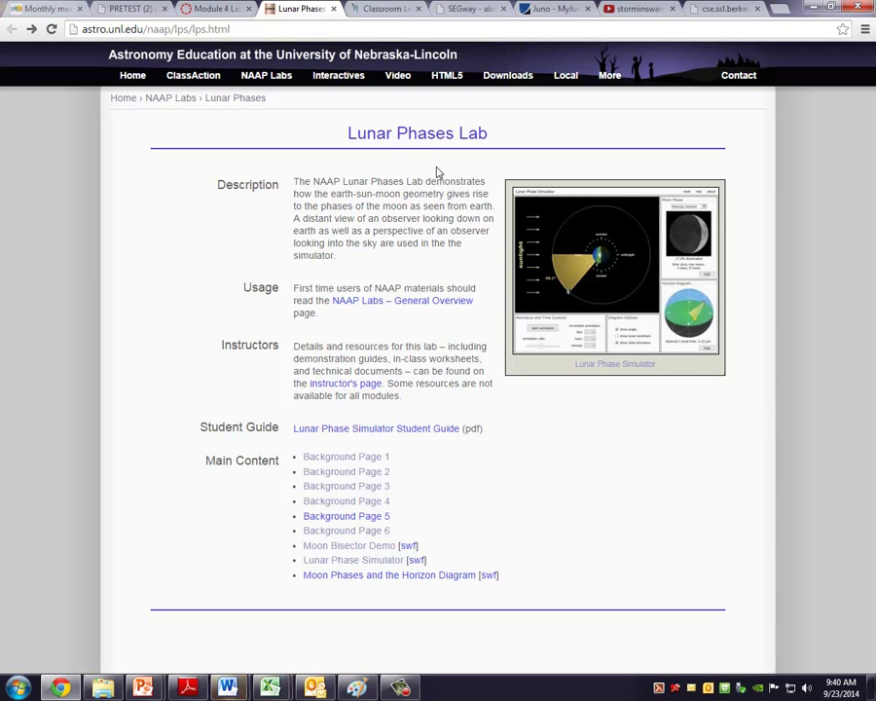
# Read through Background Page 1 on moon phases twice, returning to the lab overview each time.
pyautogui.click(356, 464)
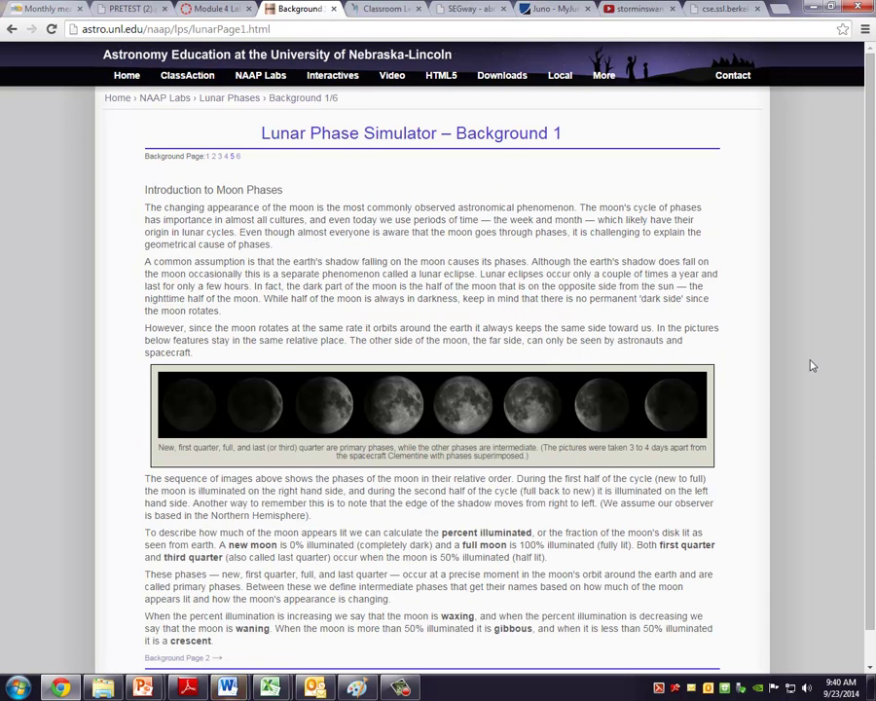
pyautogui.scroll(-1, 861, 224)
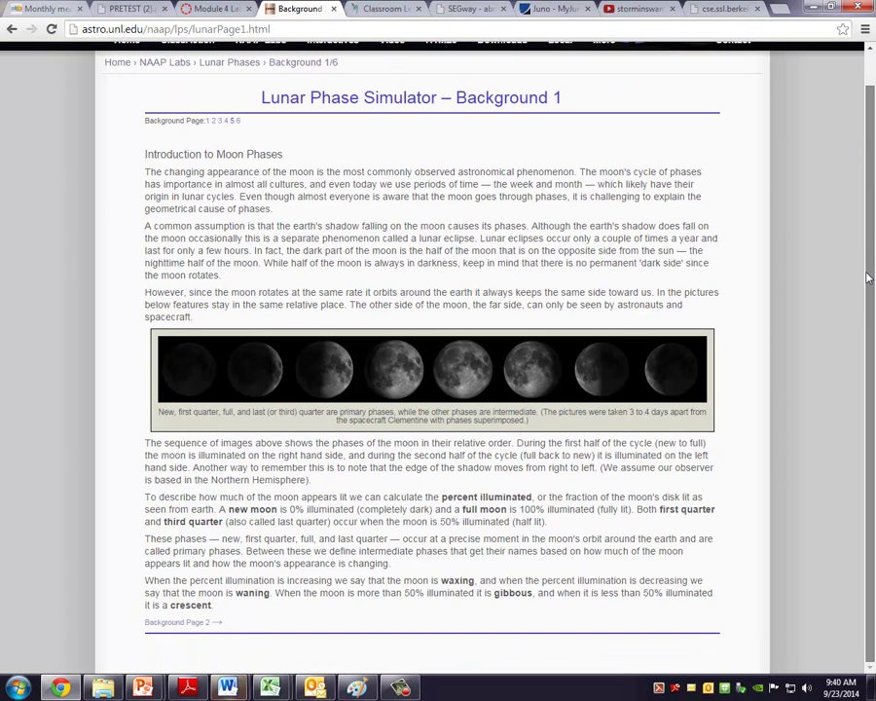
pyautogui.scroll(1, 399, 462)
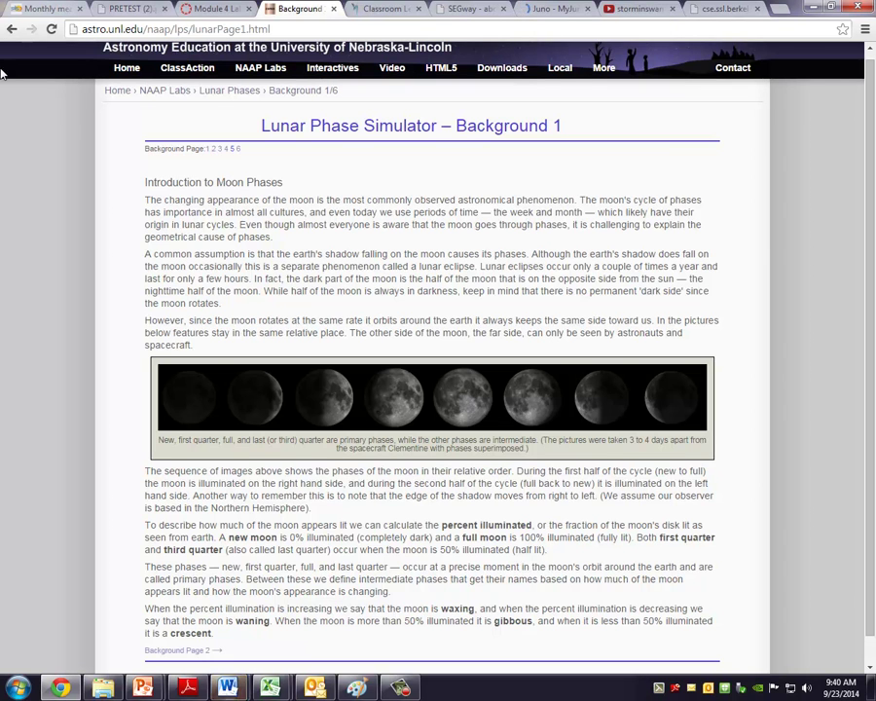
pyautogui.click(12, 28)
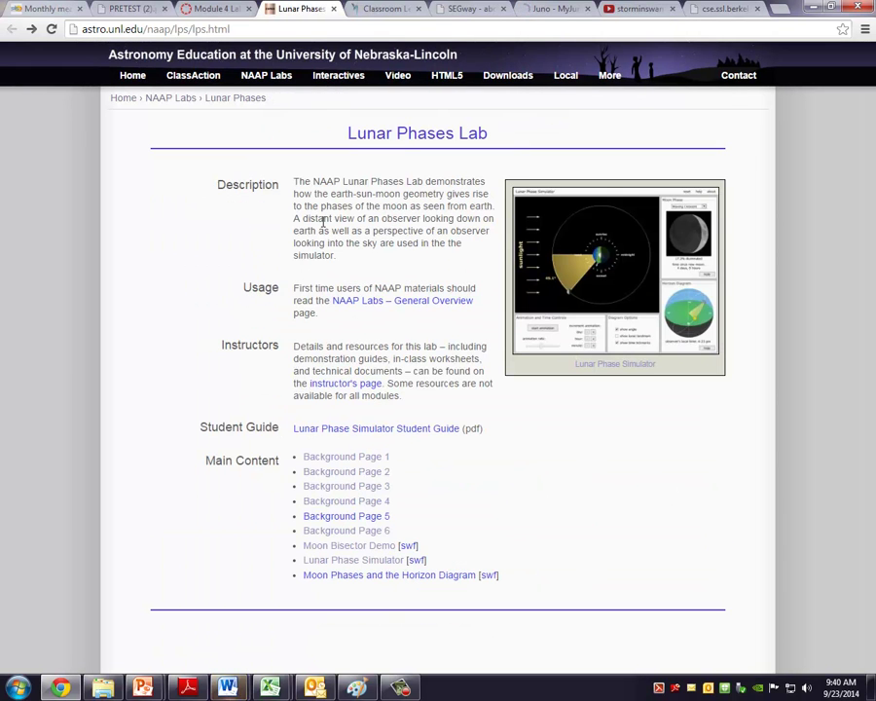
pyautogui.click(360, 458)
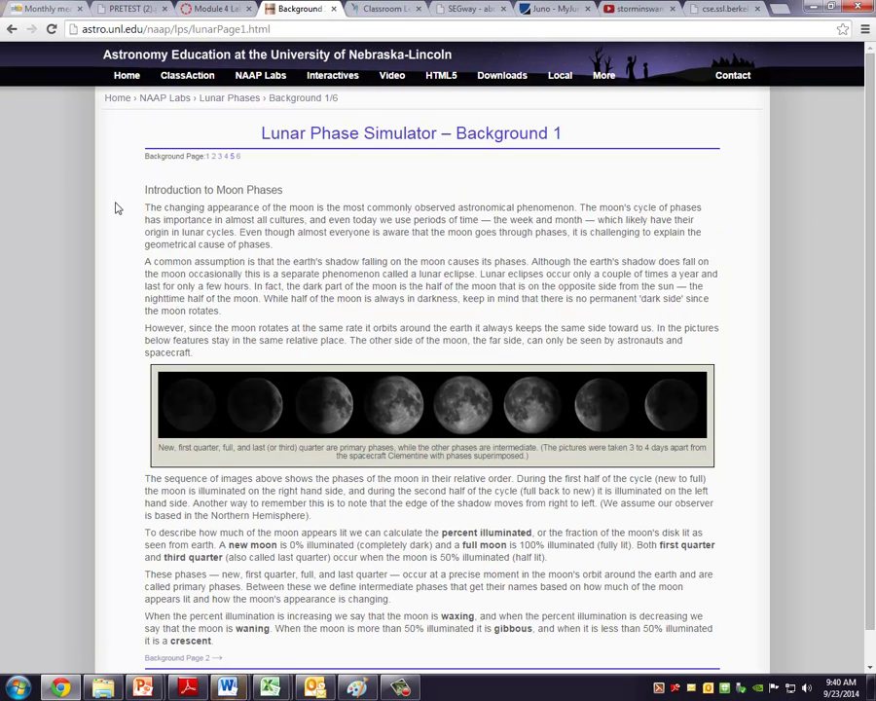
pyautogui.click(12, 30)
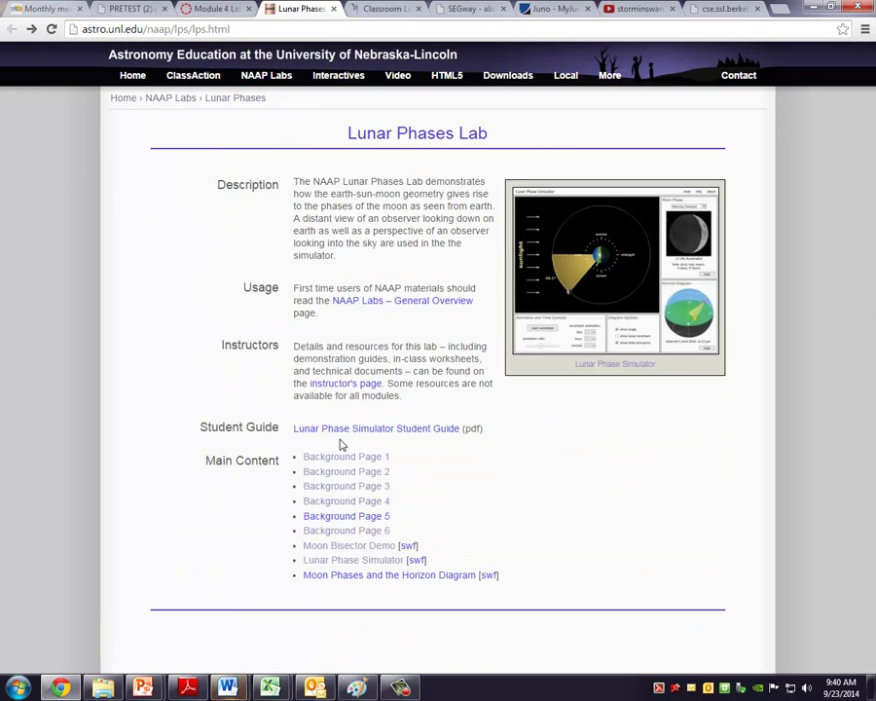
# Read Background Page 2, 'Moon Geometry', then return to the lab overview.
pyautogui.click(337, 470)
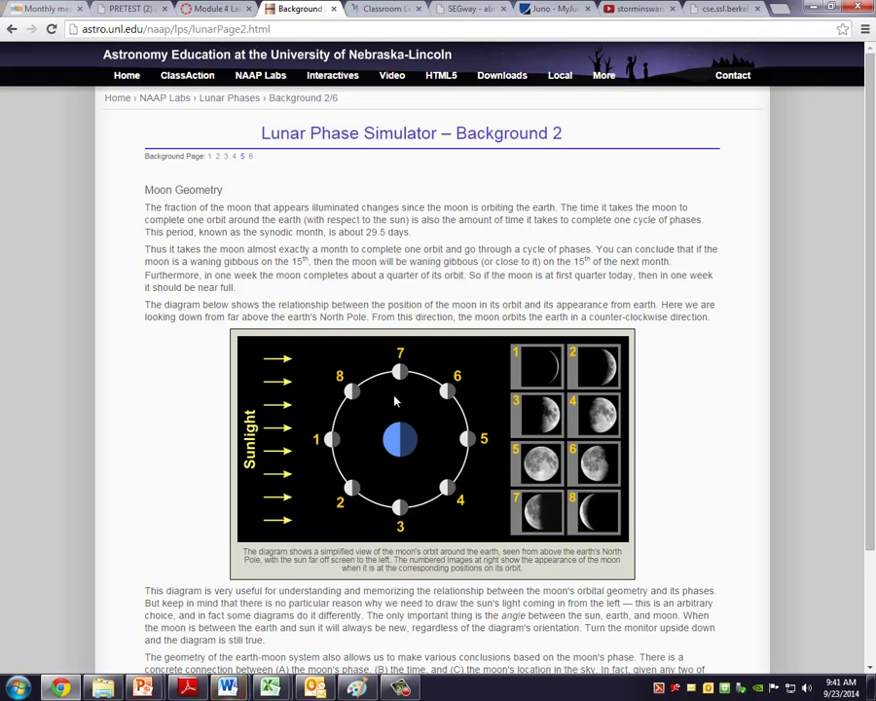
pyautogui.click(12, 31)
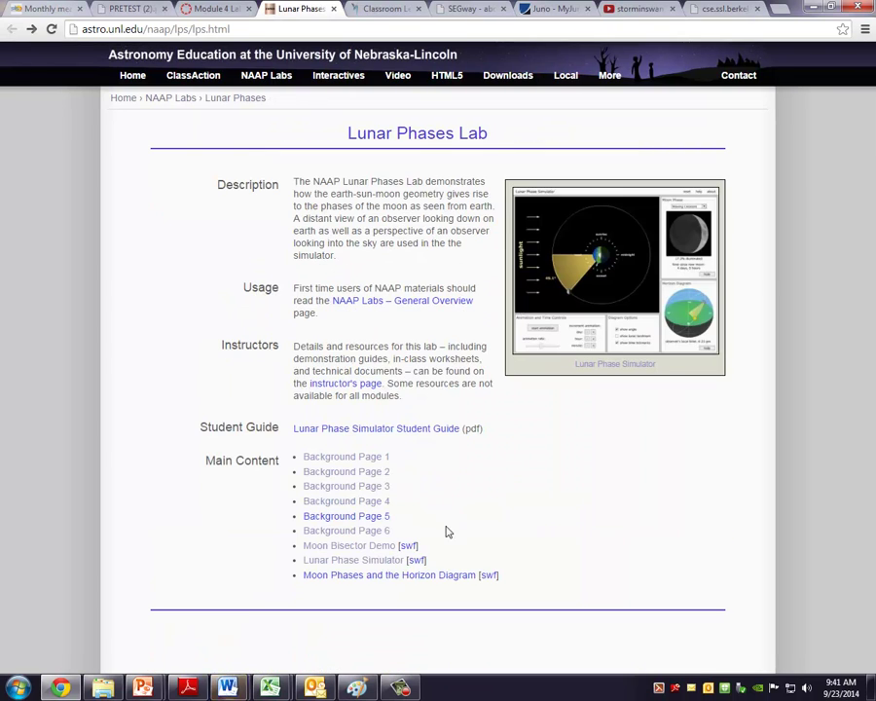
# On Background Page 3, turn the earth through local times like 5:34 am and 9:35 pm, then show time tickmarks.
pyautogui.click(357, 486)
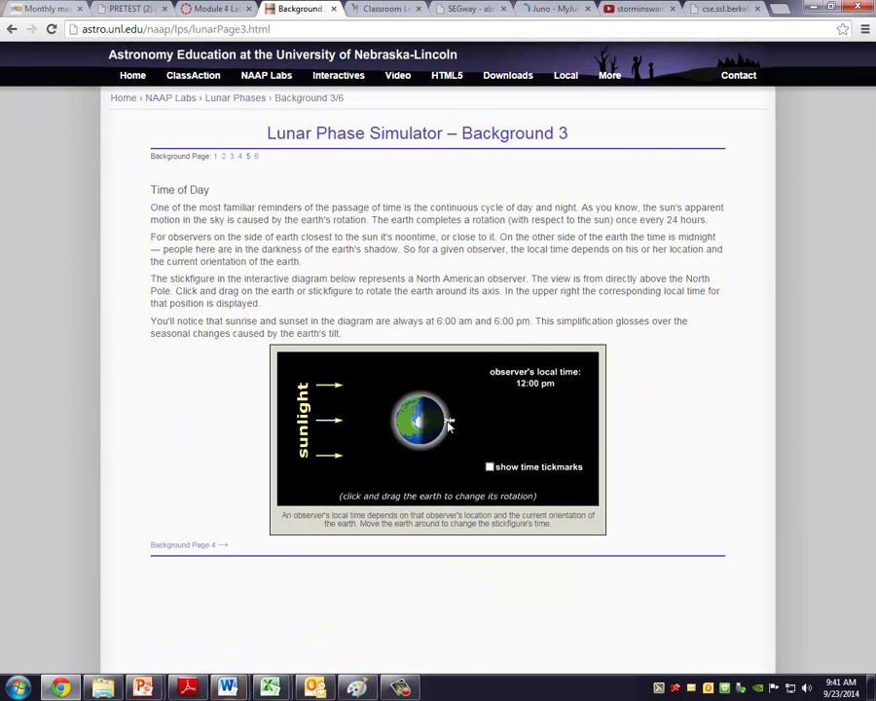
pyautogui.moveTo(450, 423)
pyautogui.mouseDown()
pyautogui.moveTo(435, 390)
pyautogui.moveTo(394, 412)
pyautogui.mouseUp()
pyautogui.moveTo(419, 448)
pyautogui.mouseDown()
pyautogui.moveTo(451, 421)
pyautogui.moveTo(449, 406)
pyautogui.moveTo(422, 390)
pyautogui.mouseUp()
pyautogui.moveTo(423, 391); pyautogui.dragTo(424, 391)
pyautogui.moveTo(422, 391)
pyautogui.mouseDown()
pyautogui.moveTo(405, 421)
pyautogui.moveTo(422, 441)
pyautogui.mouseUp()
pyautogui.moveTo(420, 443)
pyautogui.mouseDown()
pyautogui.moveTo(449, 425)
pyautogui.moveTo(435, 404)
pyautogui.moveTo(425, 410)
pyautogui.moveTo(425, 395)
pyautogui.moveTo(406, 400)
pyautogui.moveTo(399, 424)
pyautogui.moveTo(414, 440)
pyautogui.moveTo(443, 438)
pyautogui.moveTo(456, 421)
pyautogui.moveTo(448, 400)
pyautogui.moveTo(423, 392)
pyautogui.moveTo(407, 411)
pyautogui.moveTo(433, 441)
pyautogui.moveTo(446, 414)
pyautogui.moveTo(429, 389)
pyautogui.moveTo(398, 405)
pyautogui.moveTo(398, 431)
pyautogui.moveTo(565, 513)
pyautogui.mouseUp()
pyautogui.click(490, 466)
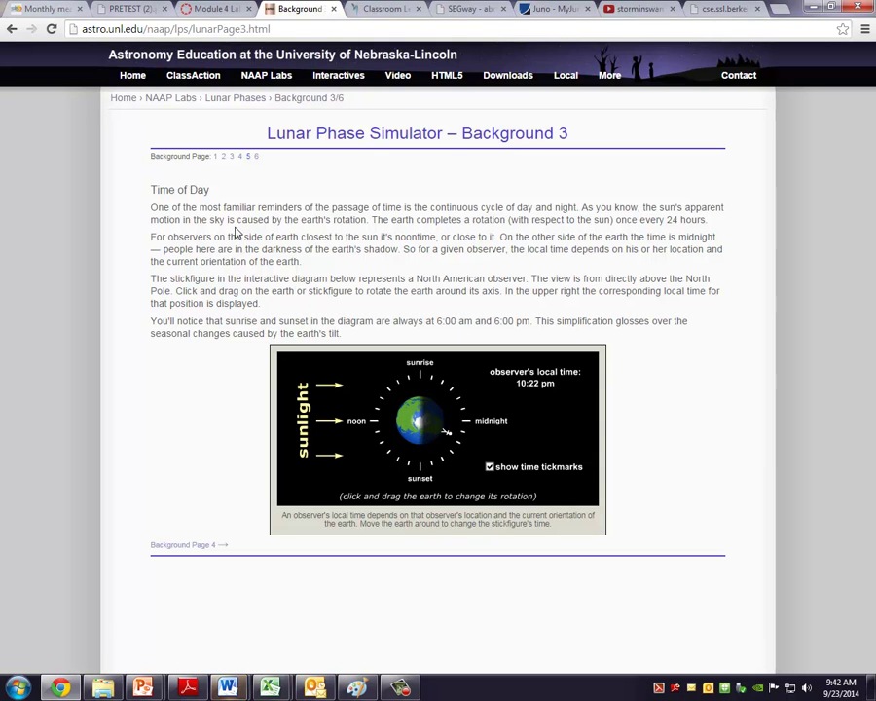
# Open Background Page 4, 'Rising & Setting', and start its sky animation.
pyautogui.click(12, 28)
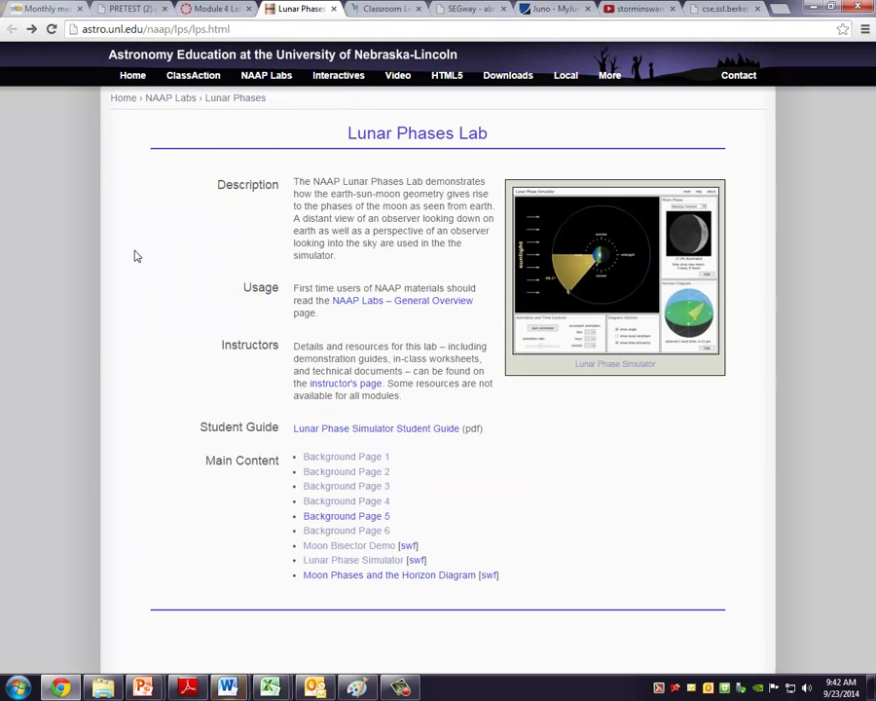
pyautogui.click(341, 502)
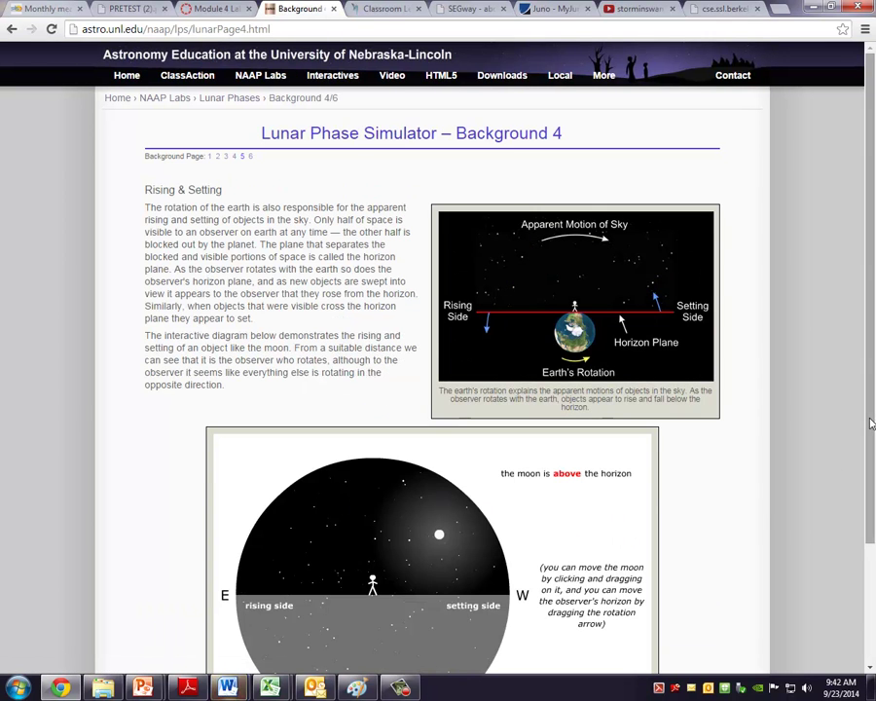
pyautogui.scroll(-2, 870, 524)
pyautogui.scroll(-1, 582, 564)
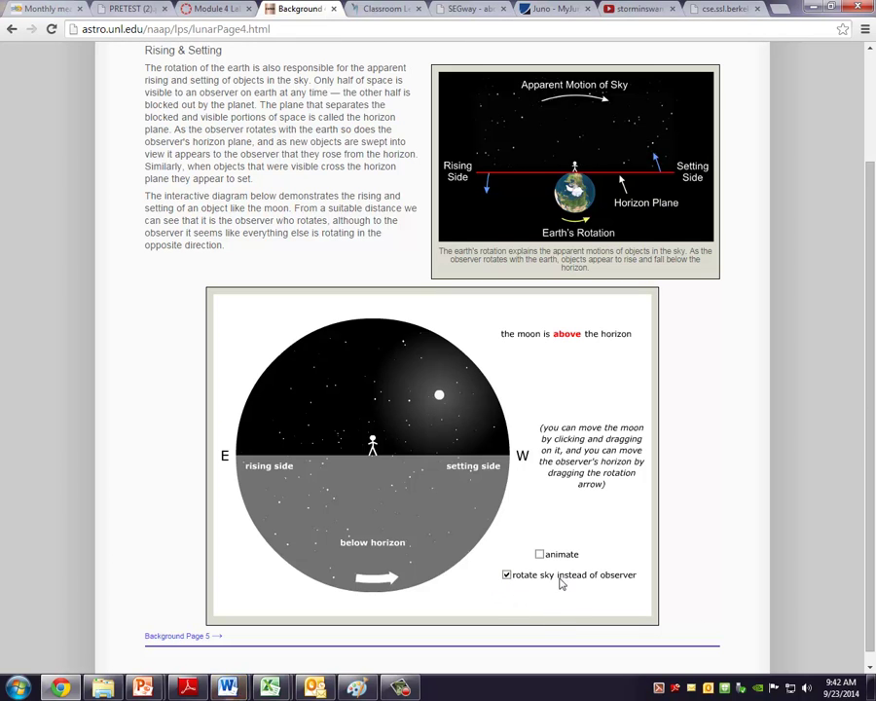
pyautogui.click(539, 557)
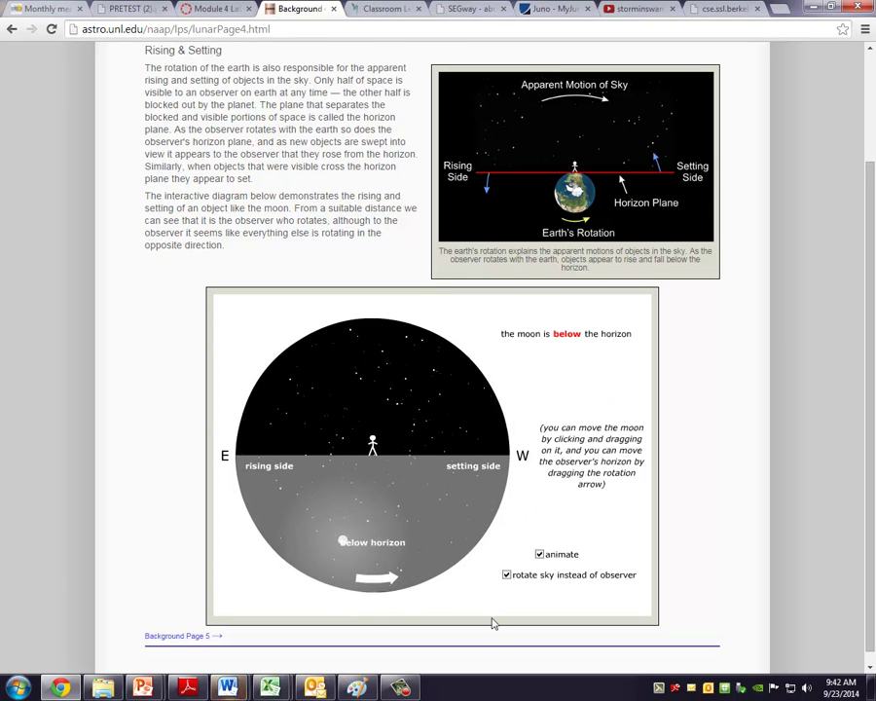
# On Background Page 5, rotate the lower sun-and-moon horizon diagram through several orientations.
pyautogui.click(12, 29)
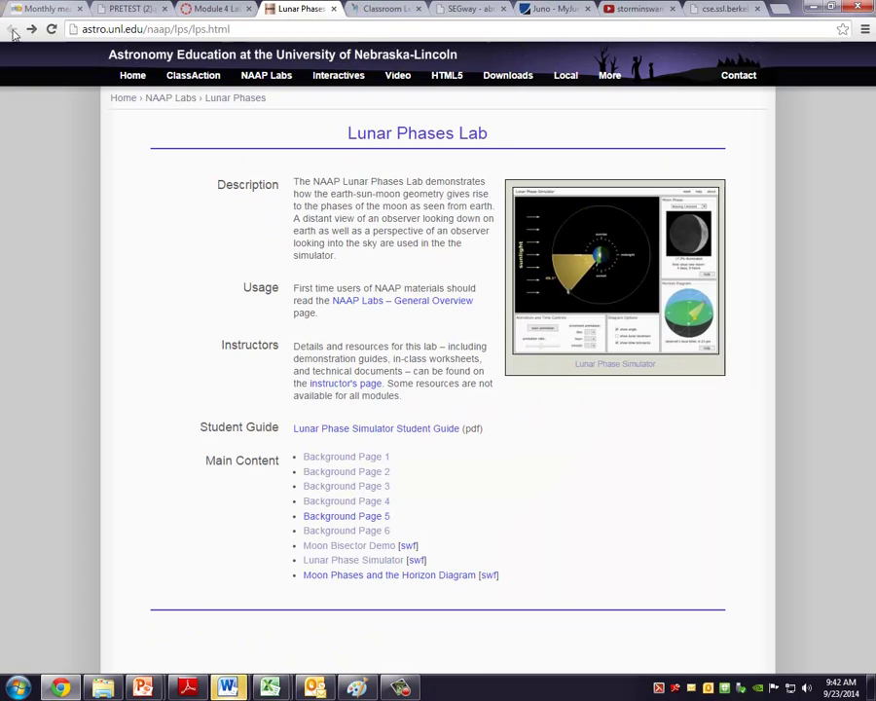
pyautogui.click(363, 516)
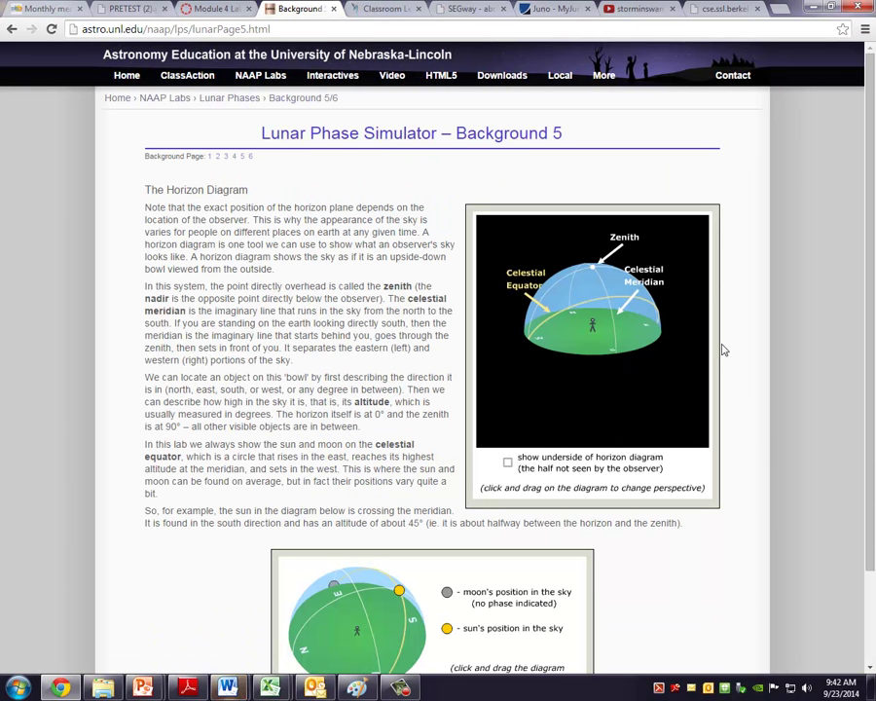
pyautogui.scroll(-2, 638, 289)
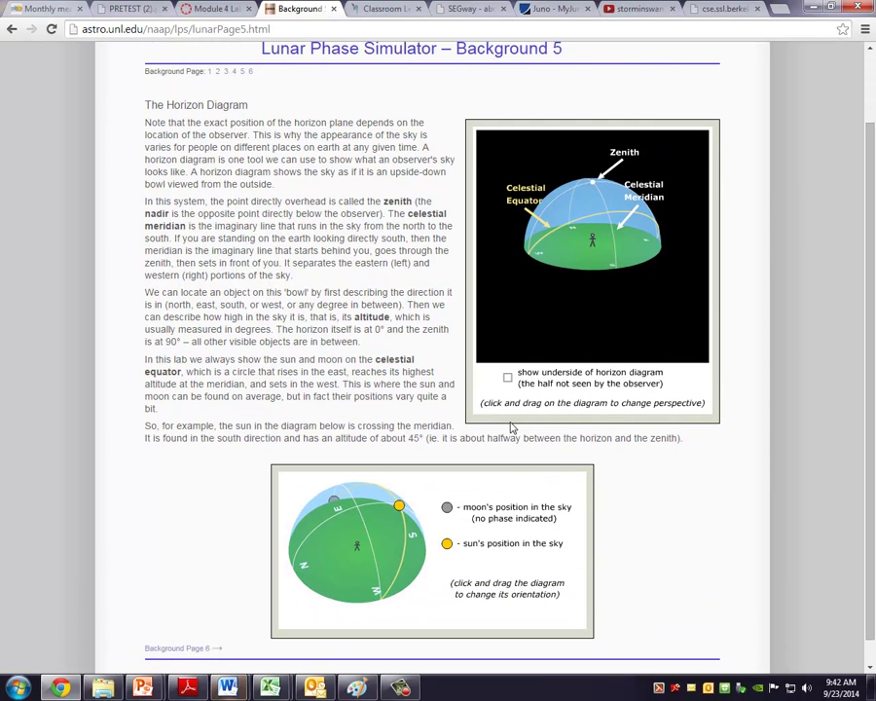
pyautogui.moveTo(391, 551)
pyautogui.mouseDown()
pyautogui.moveTo(369, 533)
pyautogui.moveTo(377, 526)
pyautogui.moveTo(396, 535)
pyautogui.moveTo(383, 538)
pyautogui.mouseUp()
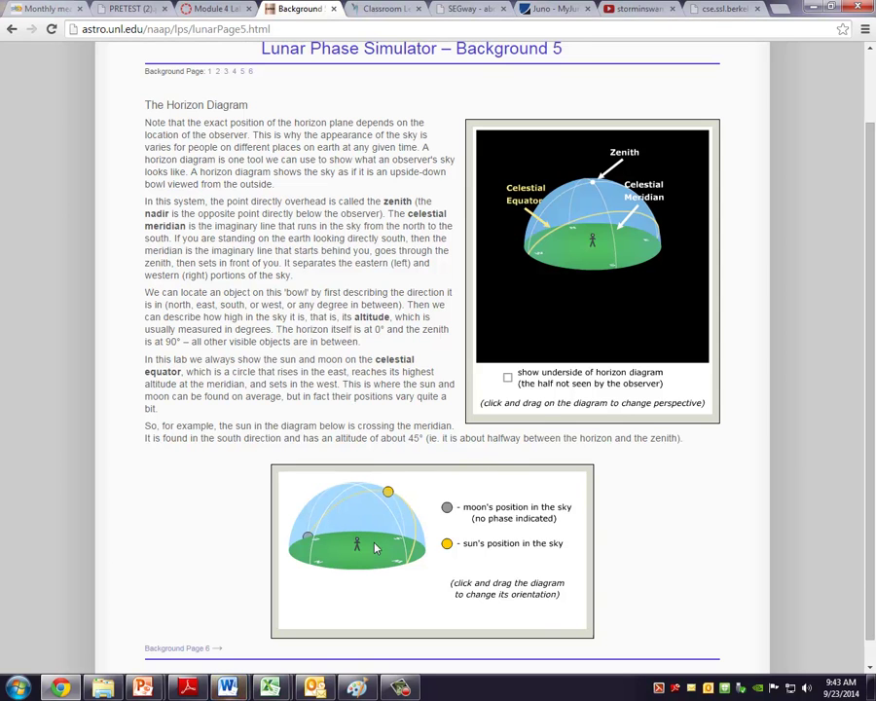
pyautogui.moveTo(369, 548)
pyautogui.mouseDown()
pyautogui.moveTo(395, 529)
pyautogui.moveTo(365, 547)
pyautogui.moveTo(370, 500)
pyautogui.mouseUp()
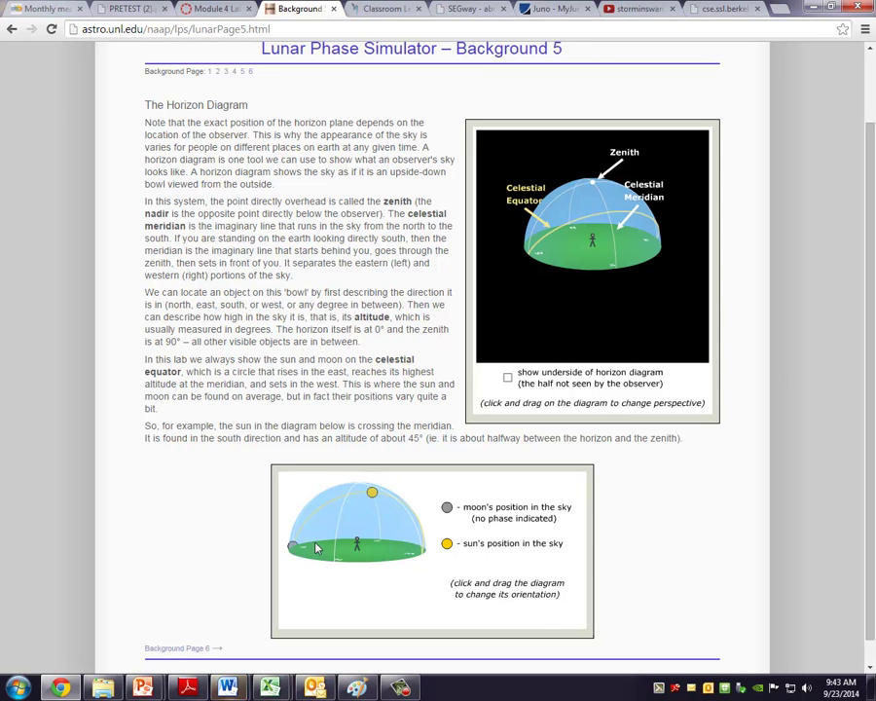
pyautogui.moveTo(339, 549)
pyautogui.mouseDown()
pyautogui.moveTo(384, 547)
pyautogui.moveTo(362, 534)
pyautogui.moveTo(412, 545)
pyautogui.mouseUp()
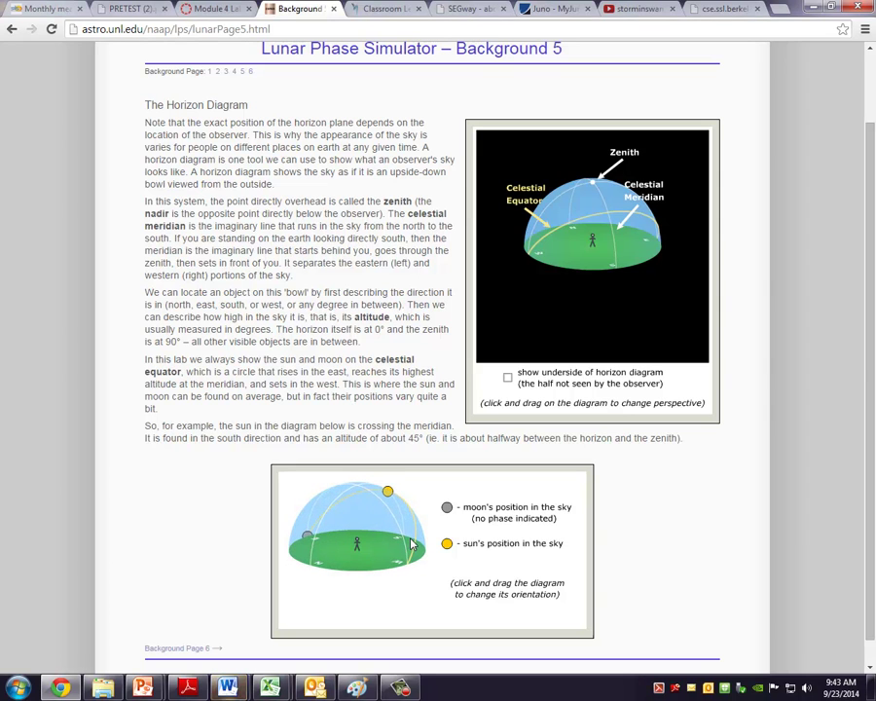
pyautogui.moveTo(412, 546); pyautogui.dragTo(404, 541)
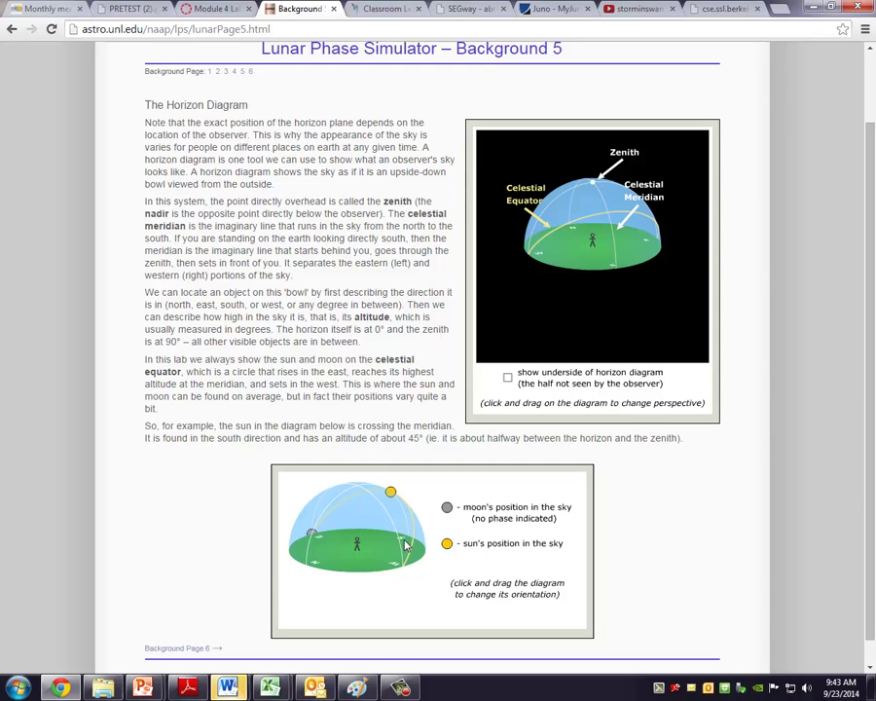
pyautogui.click(12, 28)
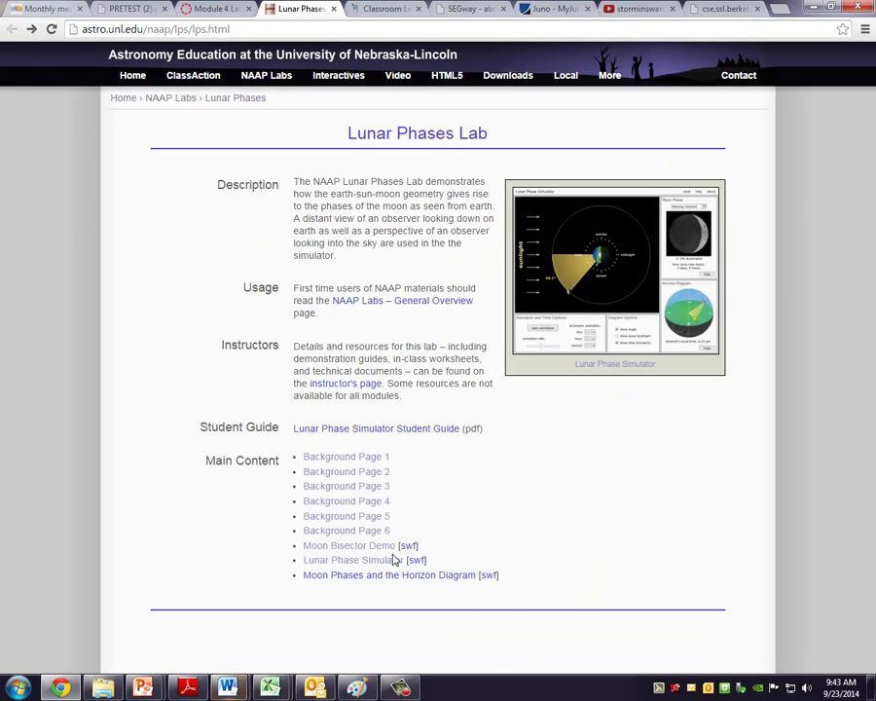
# Glance at Background Page 6, then load the Moon Bisector Demo.
pyautogui.click(370, 532)
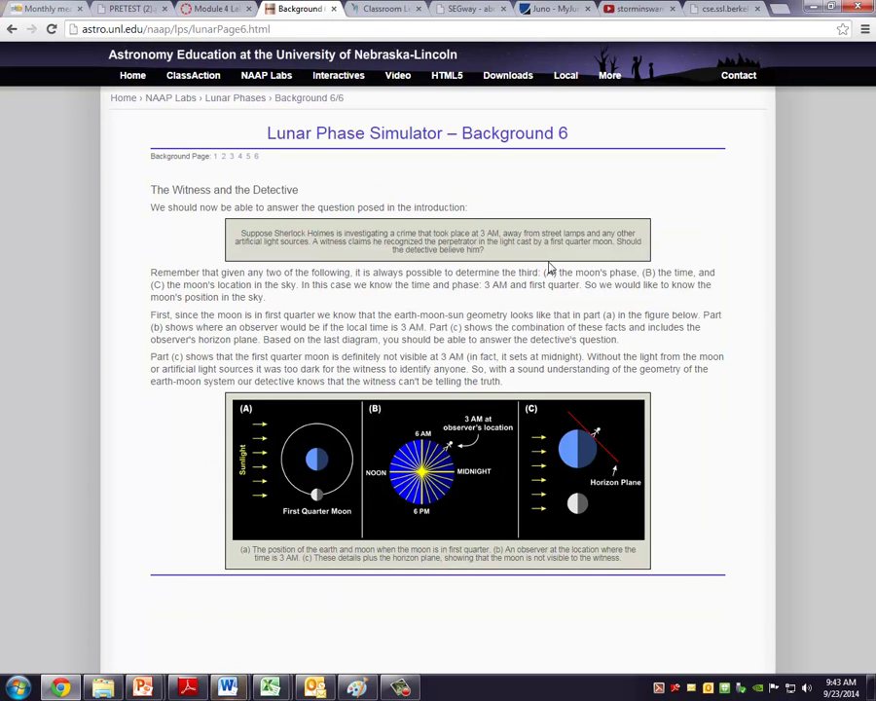
pyautogui.click(13, 29)
pyautogui.click(359, 550)
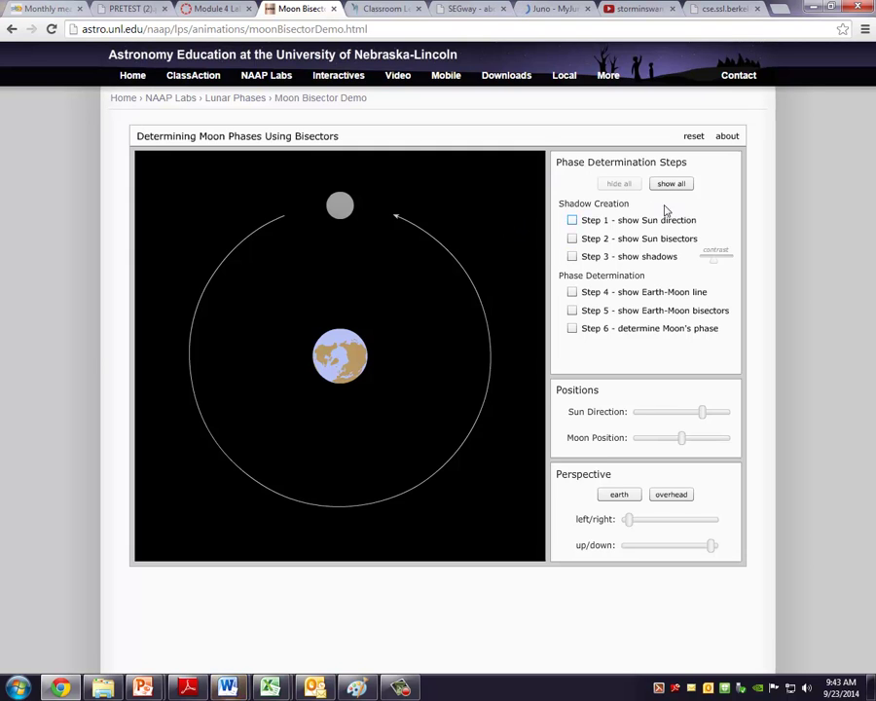
# Show the sun direction arrows, sun bisectors, and shadowed halves of Earth and Moon.
pyautogui.click(573, 221)
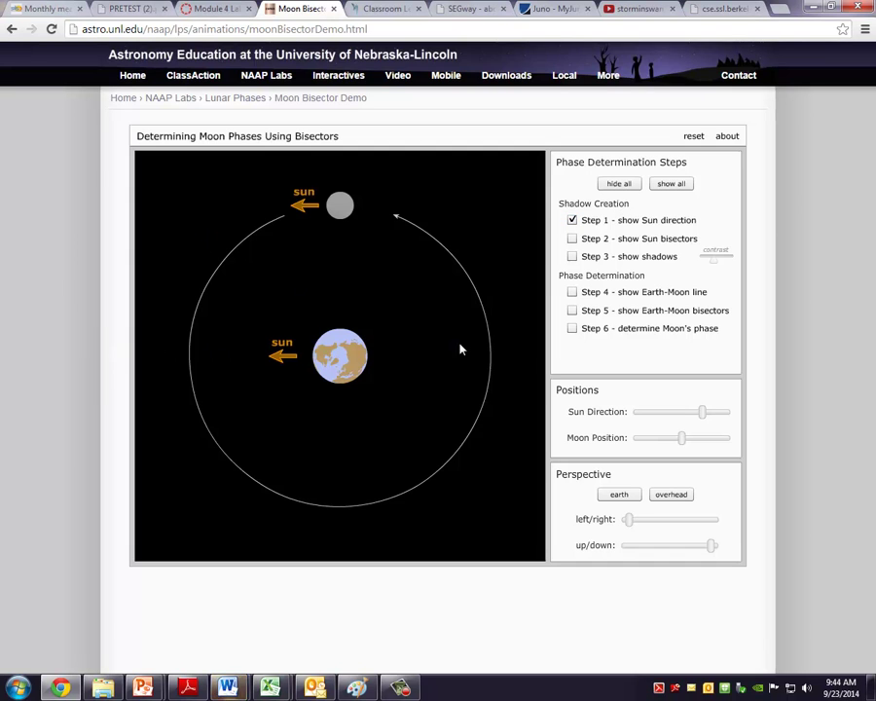
pyautogui.click(575, 239)
pyautogui.click(573, 256)
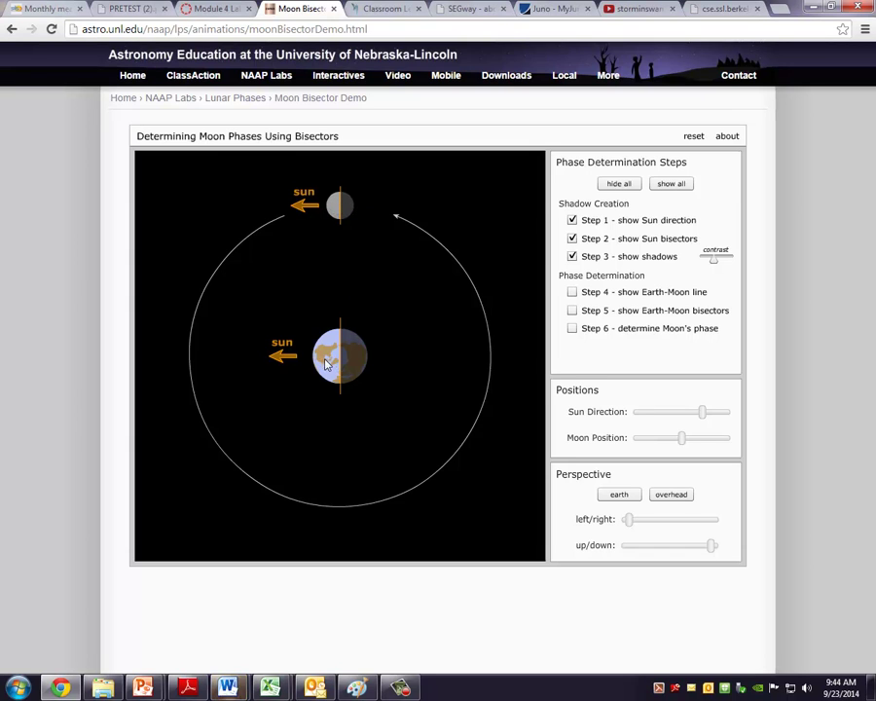
pyautogui.moveTo(335, 359); pyautogui.dragTo(349, 360)
# Add the Earth-Moon line and bisectors to reveal the Third Quarter phase.
pyautogui.click(573, 294)
pyautogui.click(573, 310)
pyautogui.click(573, 329)
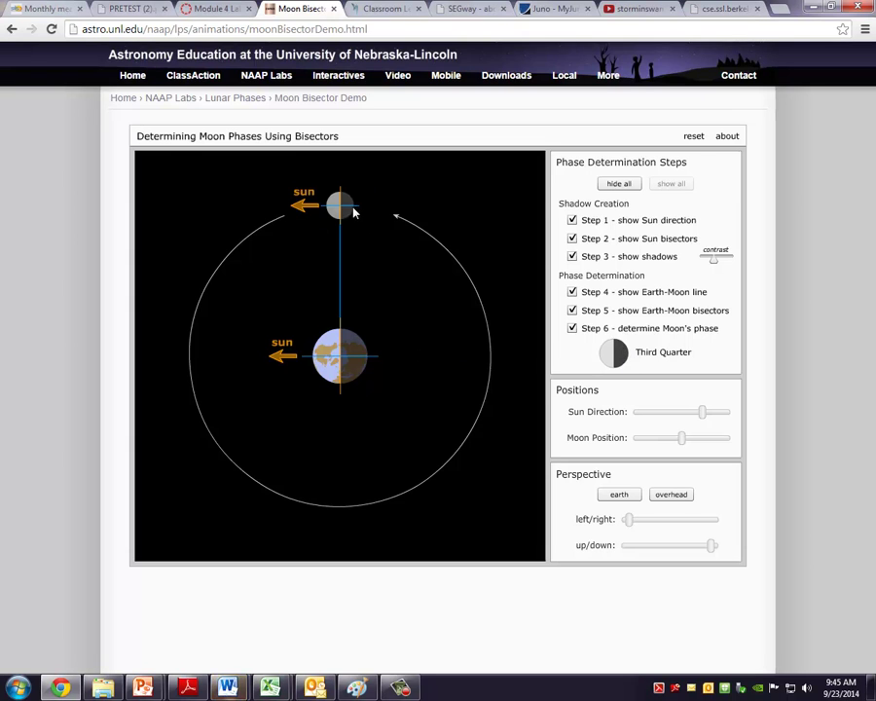
# Open the Lunar Phase Simulator at New Moon and begin spinning the Earth and horizon diagram.
pyautogui.click(13, 30)
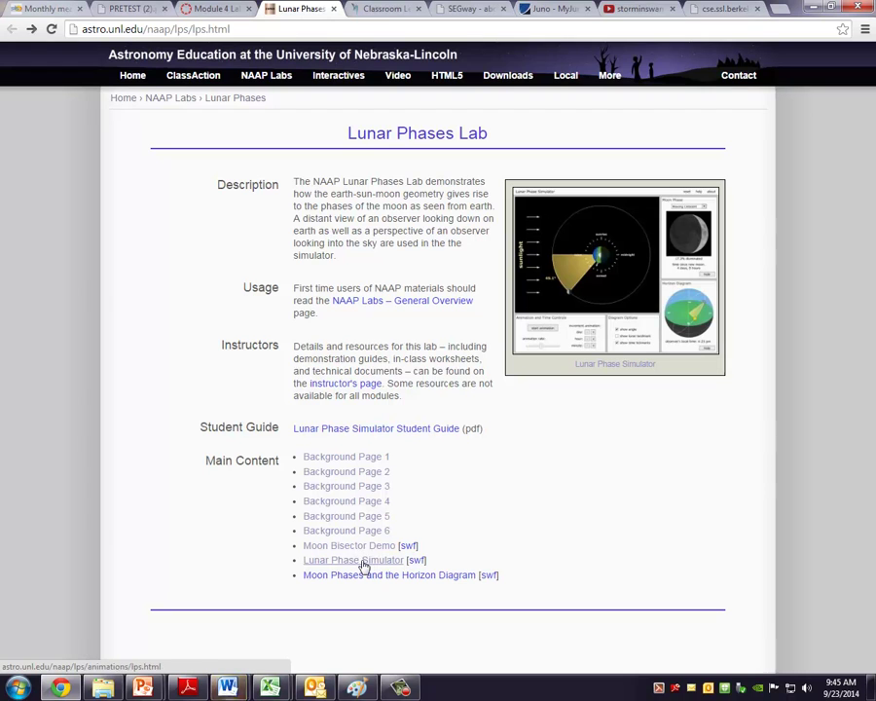
pyautogui.click(363, 563)
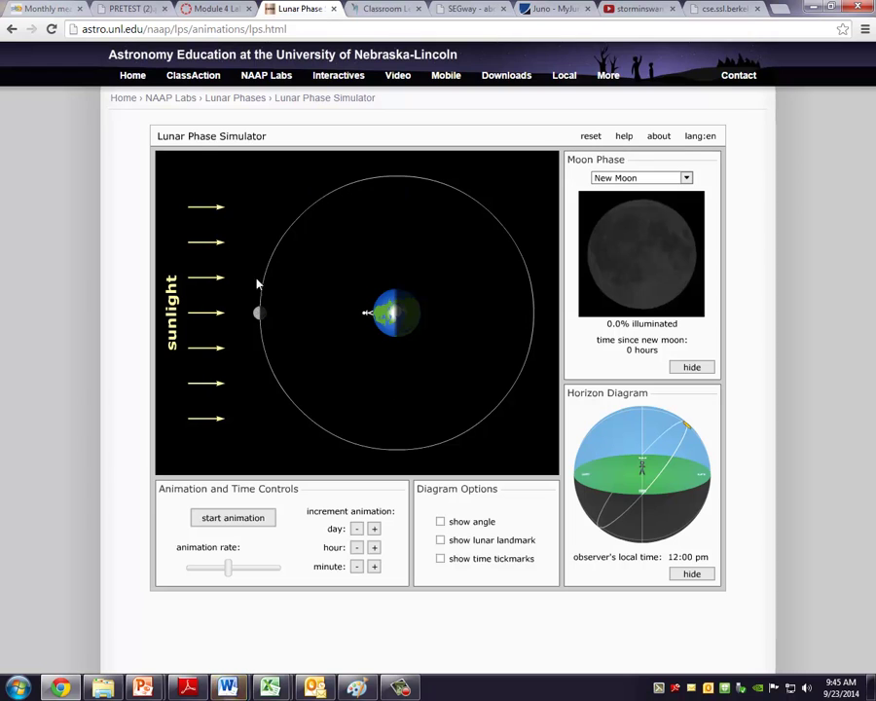
pyautogui.moveTo(371, 312)
pyautogui.mouseDown()
pyautogui.moveTo(416, 289)
pyautogui.moveTo(370, 325)
pyautogui.mouseUp()
pyautogui.moveTo(680, 456)
pyautogui.mouseDown()
pyautogui.moveTo(681, 440)
pyautogui.moveTo(648, 466)
pyautogui.moveTo(679, 465)
pyautogui.mouseUp()
pyautogui.moveTo(372, 322); pyautogui.dragTo(396, 344)
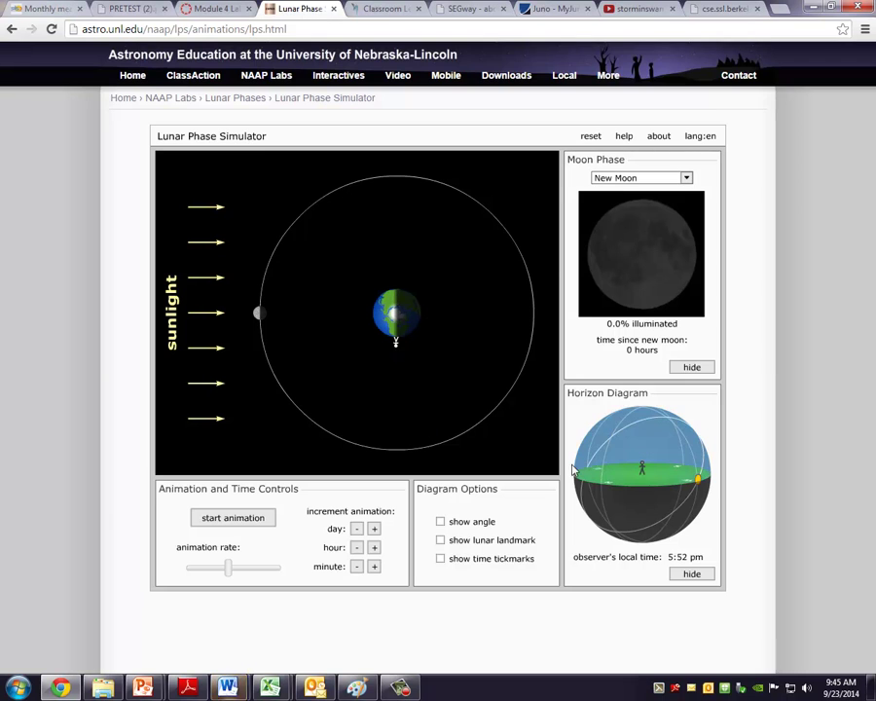
pyautogui.moveTo(669, 473)
pyautogui.mouseDown()
pyautogui.moveTo(584, 484)
pyautogui.moveTo(641, 507)
pyautogui.mouseUp()
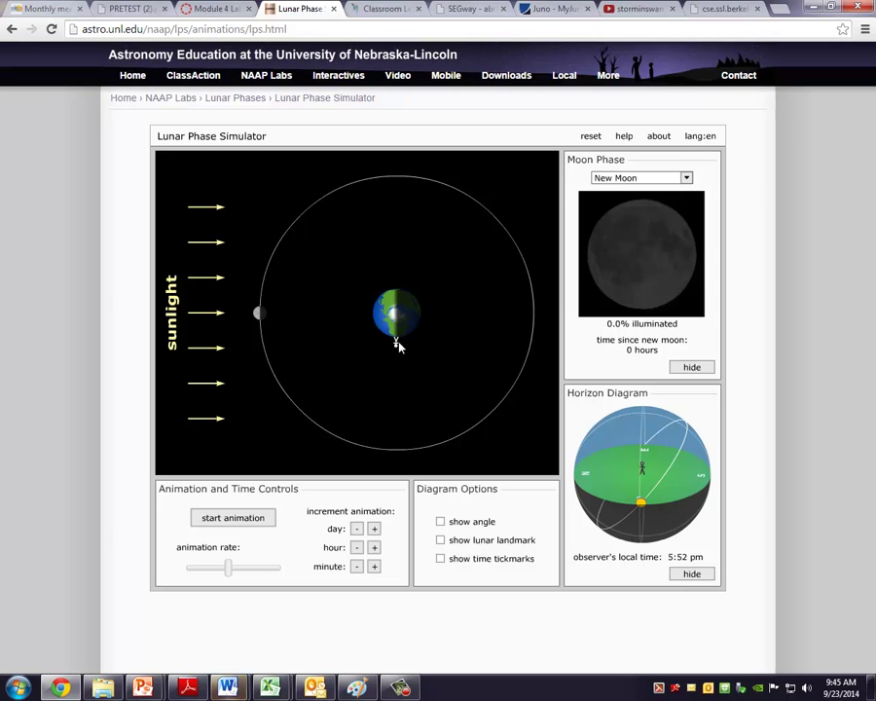
# Turn the Earth and horizon diagram until the observer's local time reads 11:44 am.
pyautogui.moveTo(395, 345); pyautogui.dragTo(427, 315)
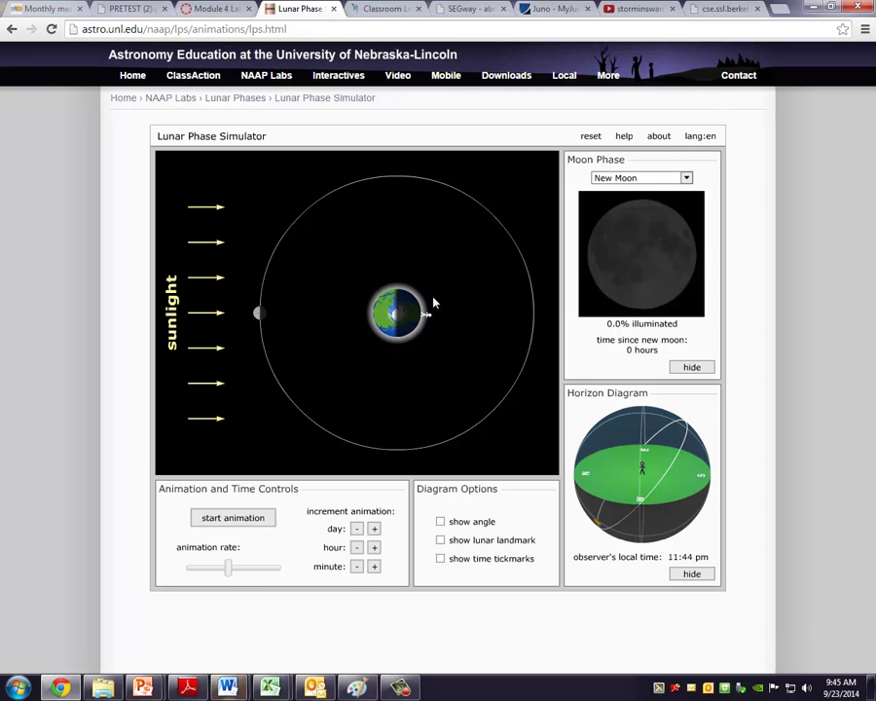
pyautogui.moveTo(622, 472)
pyautogui.mouseDown()
pyautogui.moveTo(667, 426)
pyautogui.moveTo(618, 471)
pyautogui.moveTo(636, 454)
pyautogui.mouseUp()
pyautogui.moveTo(626, 508); pyautogui.dragTo(645, 506)
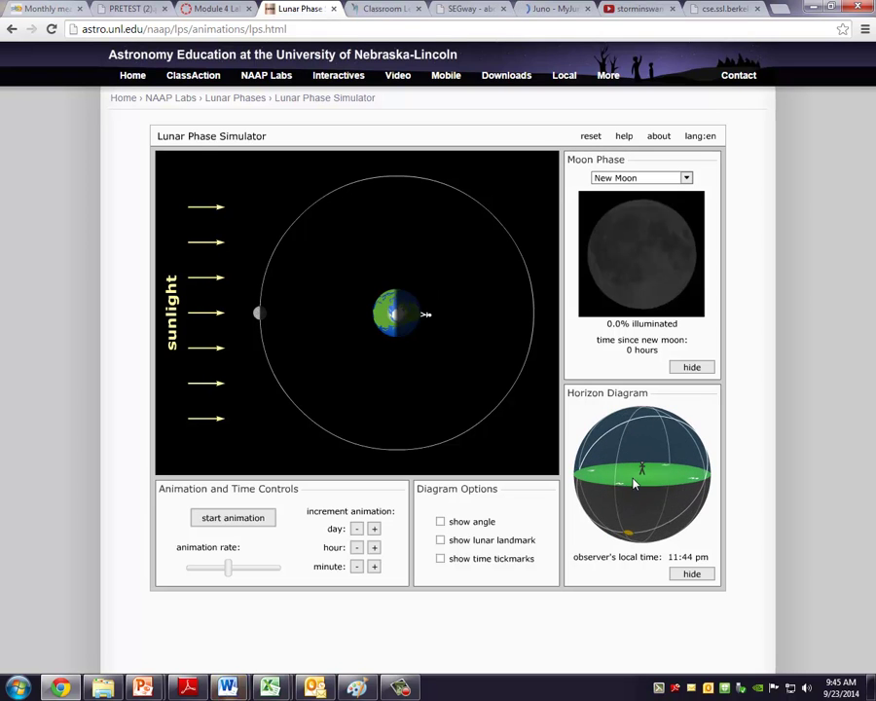
pyautogui.moveTo(426, 318)
pyautogui.mouseDown()
pyautogui.moveTo(413, 289)
pyautogui.moveTo(397, 280)
pyautogui.mouseUp()
pyautogui.moveTo(623, 454)
pyautogui.mouseDown()
pyautogui.moveTo(621, 475)
pyautogui.moveTo(596, 473)
pyautogui.mouseUp()
pyautogui.moveTo(398, 282)
pyautogui.mouseDown()
pyautogui.moveTo(372, 293)
pyautogui.moveTo(368, 312)
pyautogui.mouseUp()
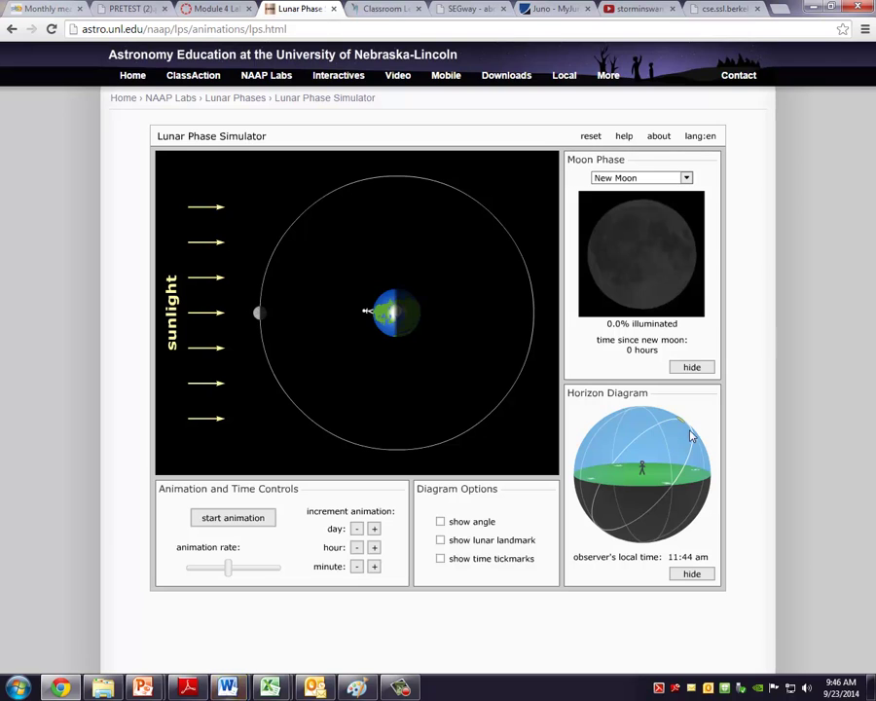
# Advance the Moon two days to a 4.5% illuminated Waxing Crescent.
pyautogui.moveTo(703, 441); pyautogui.dragTo(682, 469)
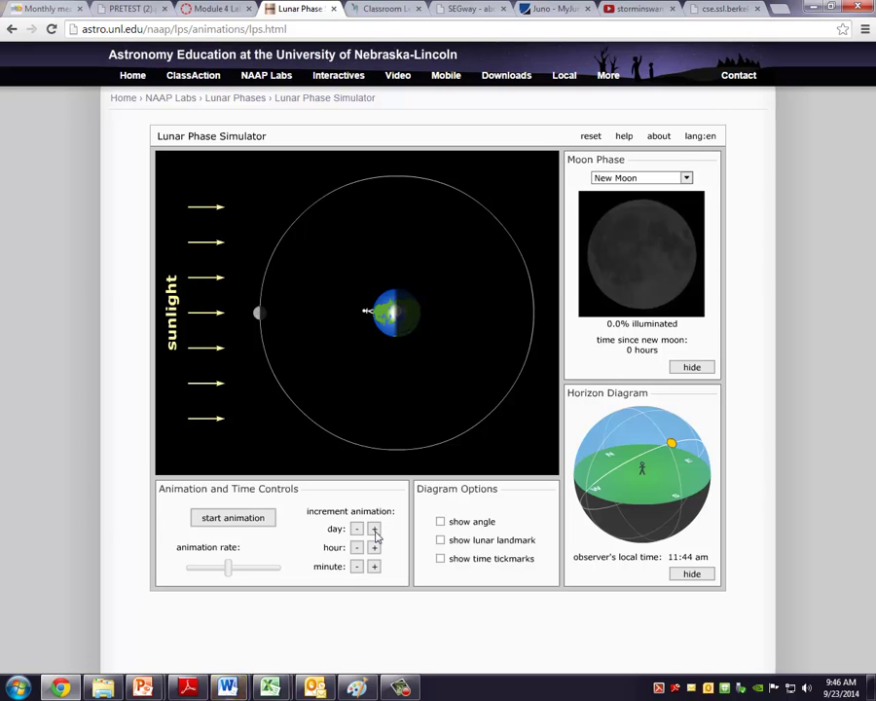
pyautogui.click(375, 531)
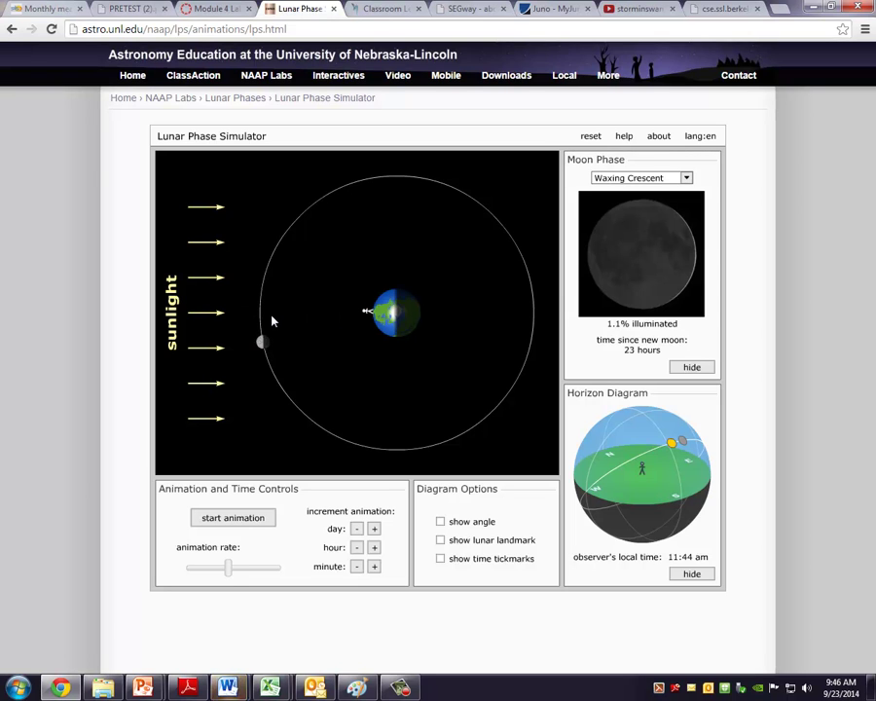
pyautogui.click(373, 529)
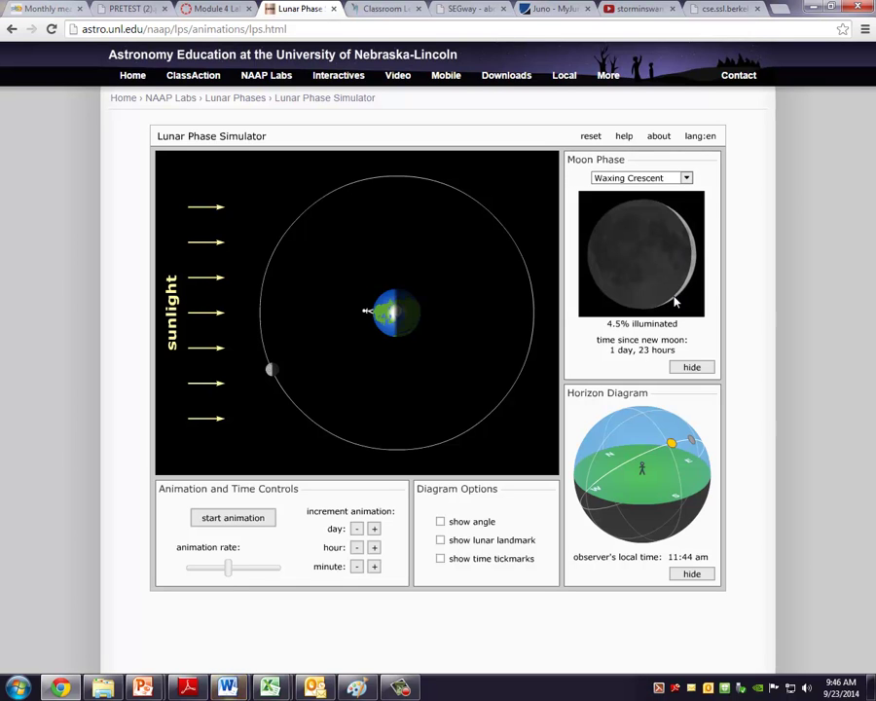
# Spin the observer's local time to 8:14 pm, re-angling the horizon diagram between Earth drags.
pyautogui.moveTo(644, 469)
pyautogui.mouseDown()
pyautogui.moveTo(672, 475)
pyautogui.moveTo(647, 477)
pyautogui.mouseUp()
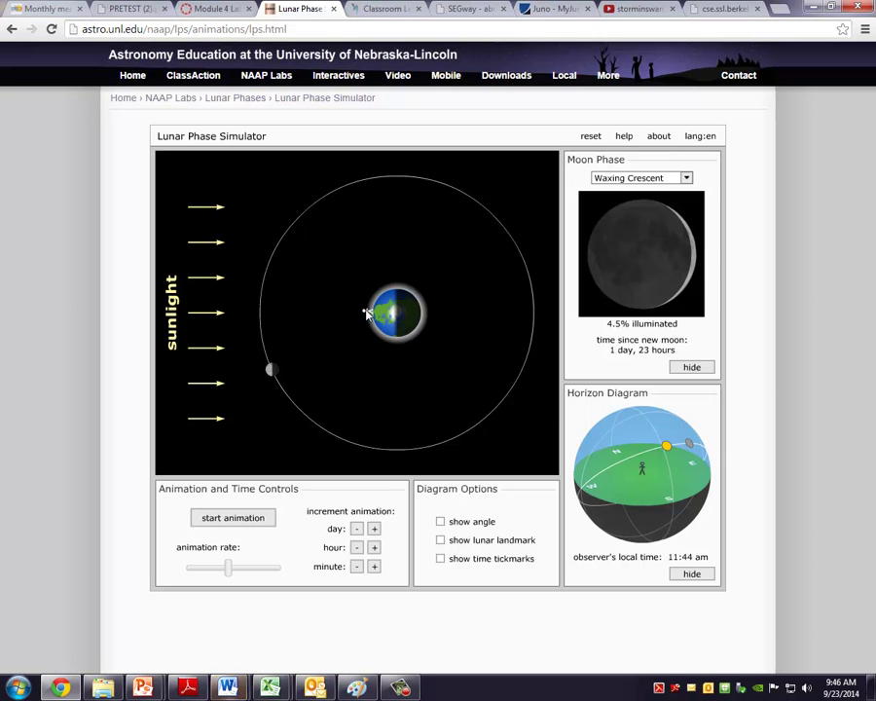
pyautogui.moveTo(367, 313); pyautogui.dragTo(397, 340)
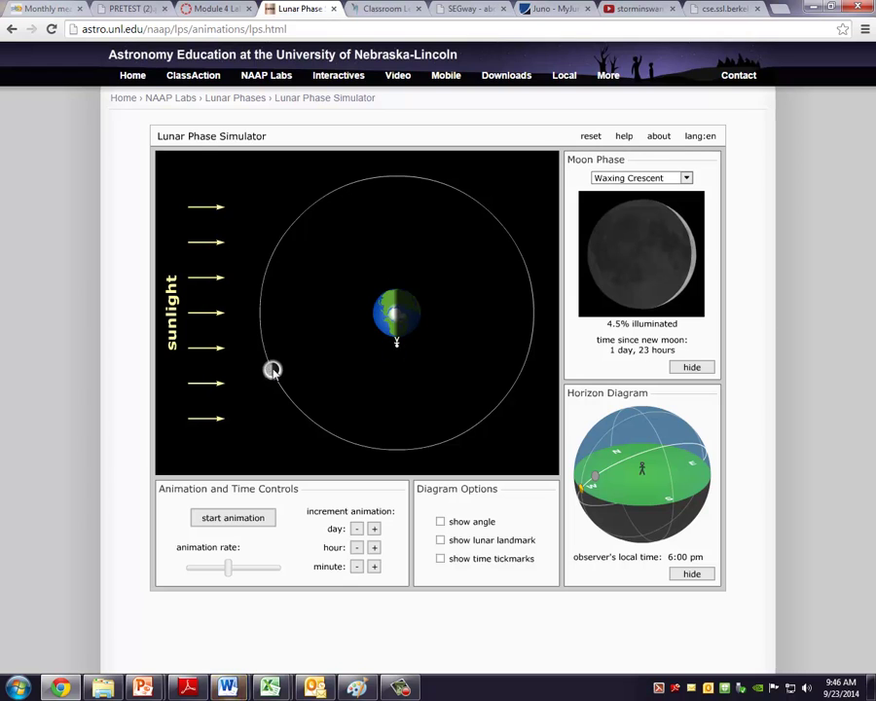
pyautogui.moveTo(633, 458)
pyautogui.mouseDown()
pyautogui.moveTo(609, 479)
pyautogui.moveTo(574, 487)
pyautogui.moveTo(606, 469)
pyautogui.moveTo(621, 481)
pyautogui.moveTo(603, 478)
pyautogui.moveTo(632, 447)
pyautogui.mouseUp()
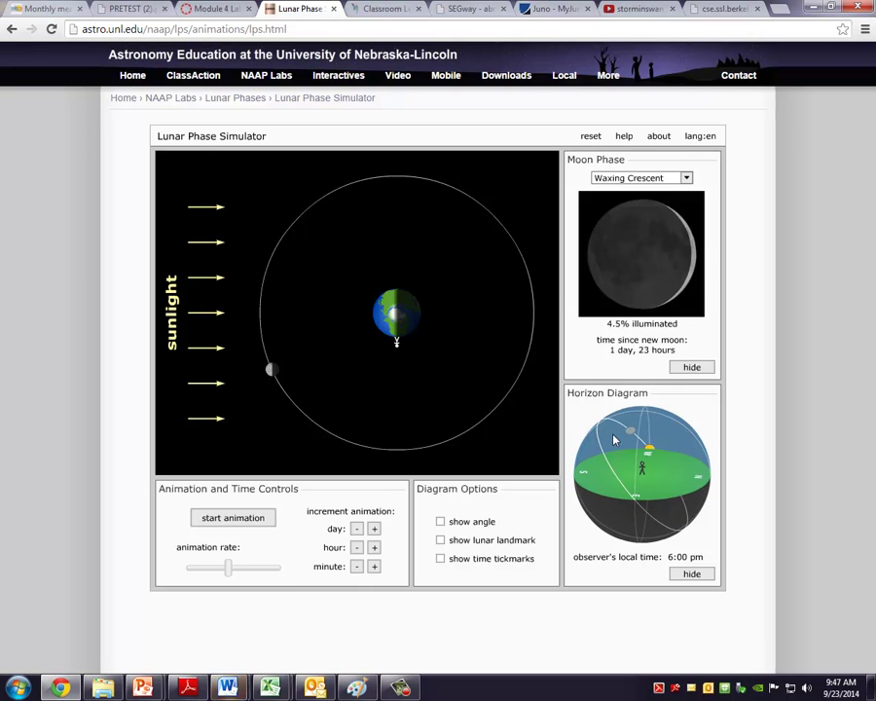
pyautogui.moveTo(398, 348)
pyautogui.mouseDown()
pyautogui.moveTo(376, 338)
pyautogui.moveTo(367, 312)
pyautogui.mouseUp()
pyautogui.moveTo(614, 462); pyautogui.dragTo(700, 453)
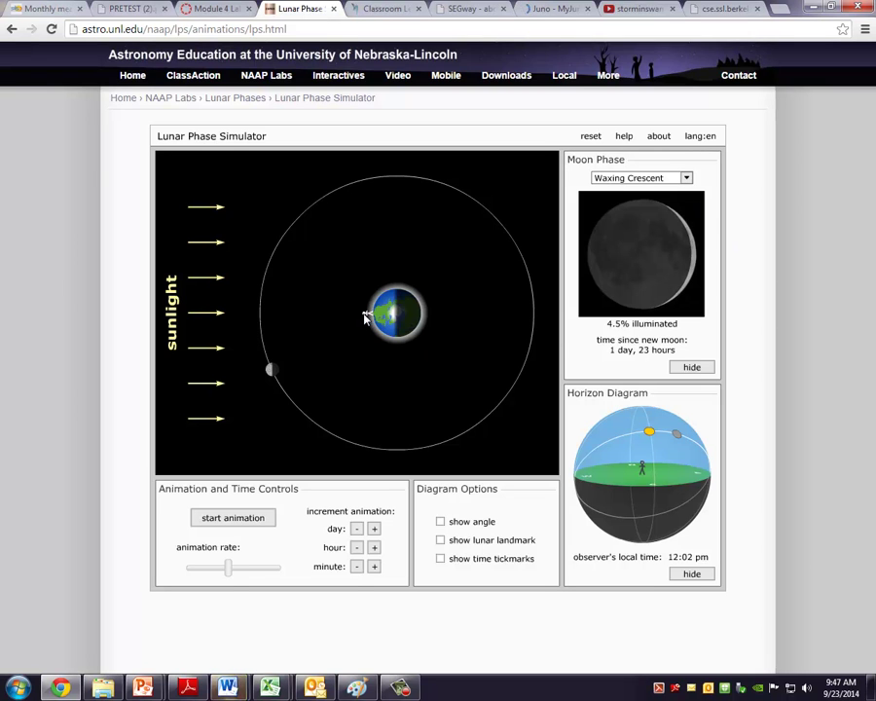
pyautogui.moveTo(365, 316)
pyautogui.mouseDown()
pyautogui.moveTo(372, 312)
pyautogui.moveTo(380, 333)
pyautogui.moveTo(404, 342)
pyautogui.mouseUp()
pyautogui.moveTo(646, 463); pyautogui.dragTo(595, 462)
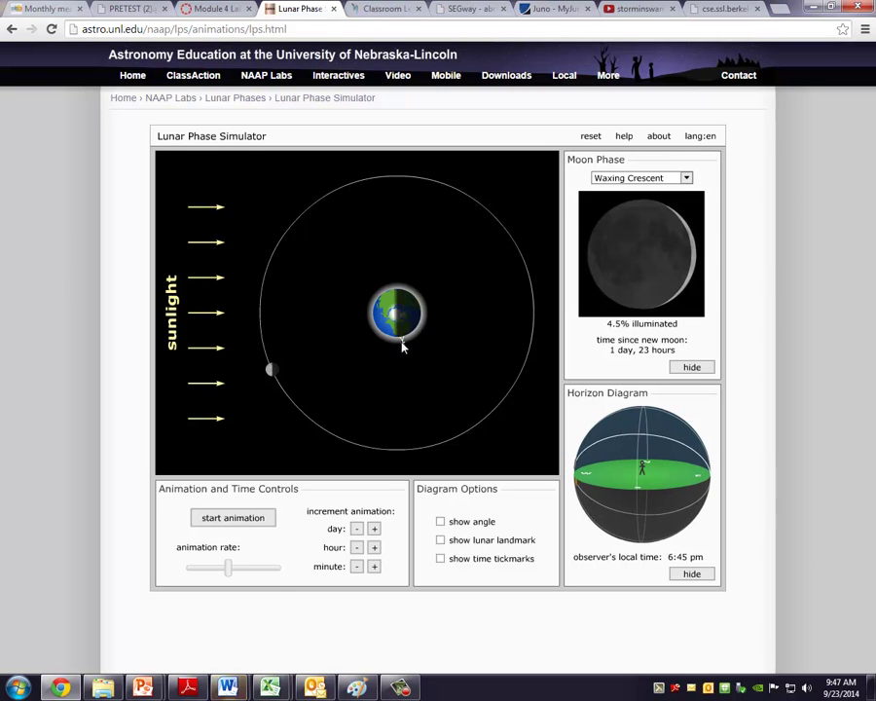
pyautogui.moveTo(405, 350); pyautogui.dragTo(413, 341)
pyautogui.moveTo(643, 458); pyautogui.dragTo(613, 487)
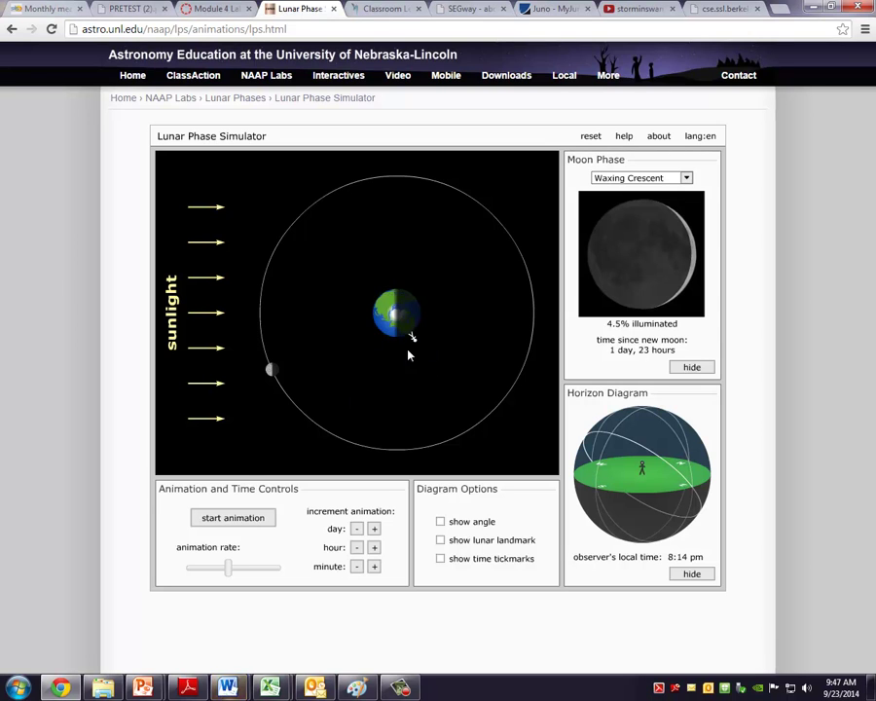
# Reset the simulator to New Moon at 0.0% illuminated, with local time about 12:06 pm.
pyautogui.click(685, 181)
pyautogui.click(643, 187)
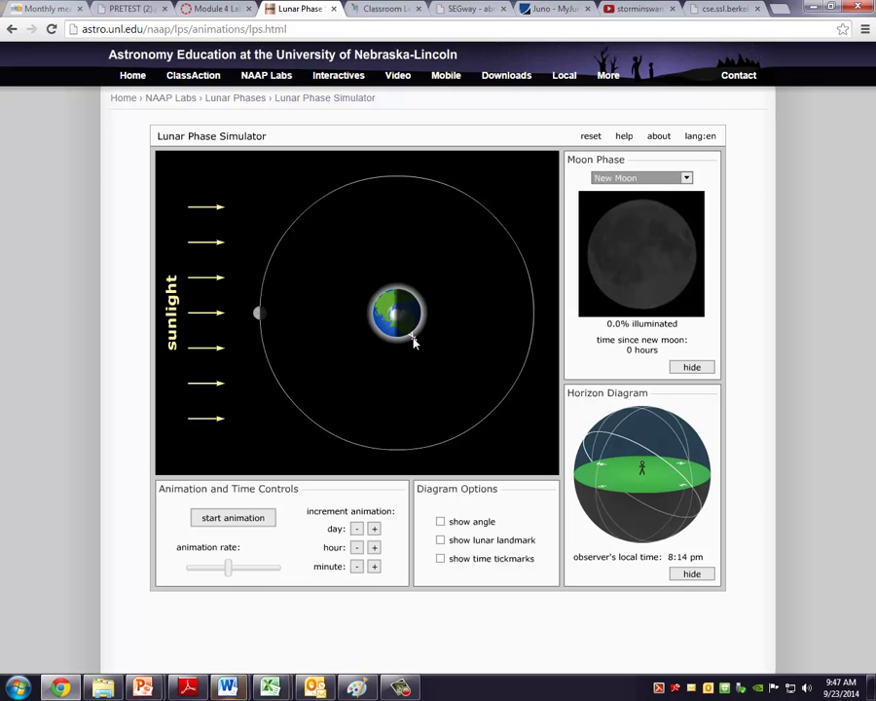
pyautogui.moveTo(416, 341); pyautogui.dragTo(370, 317)
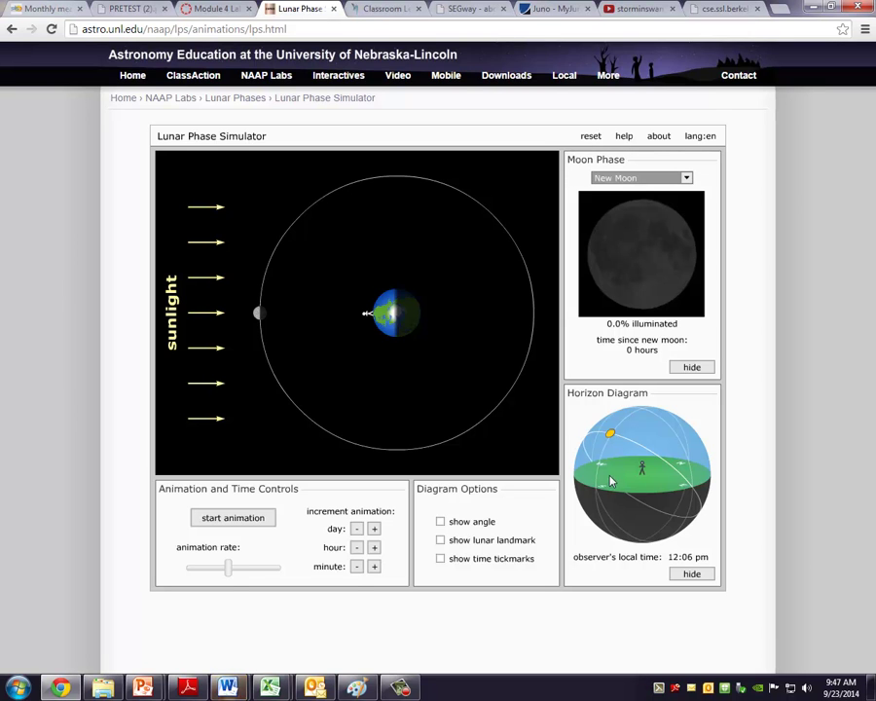
pyautogui.moveTo(601, 471); pyautogui.dragTo(634, 476)
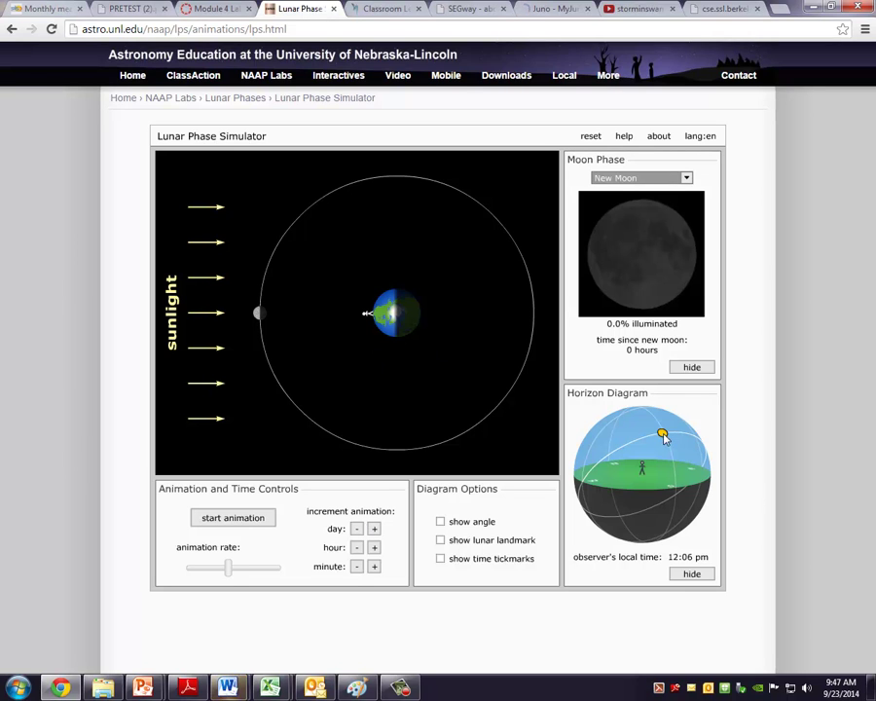
# Step the Moon day by day to First Quarter, 46.0% illuminated at 6 days 23 hours.
pyautogui.click(374, 529)
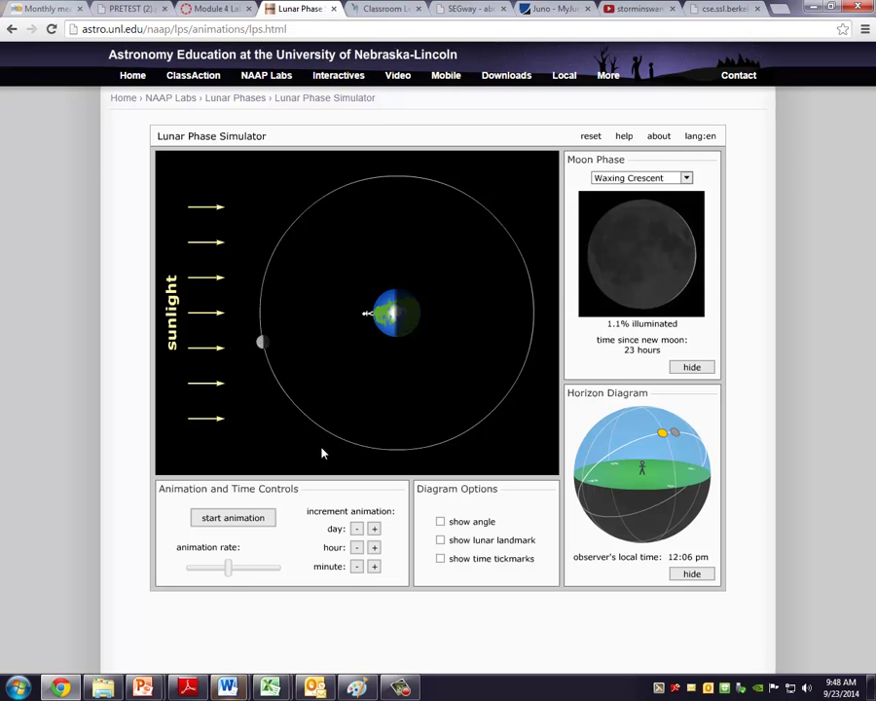
pyautogui.click(374, 530)
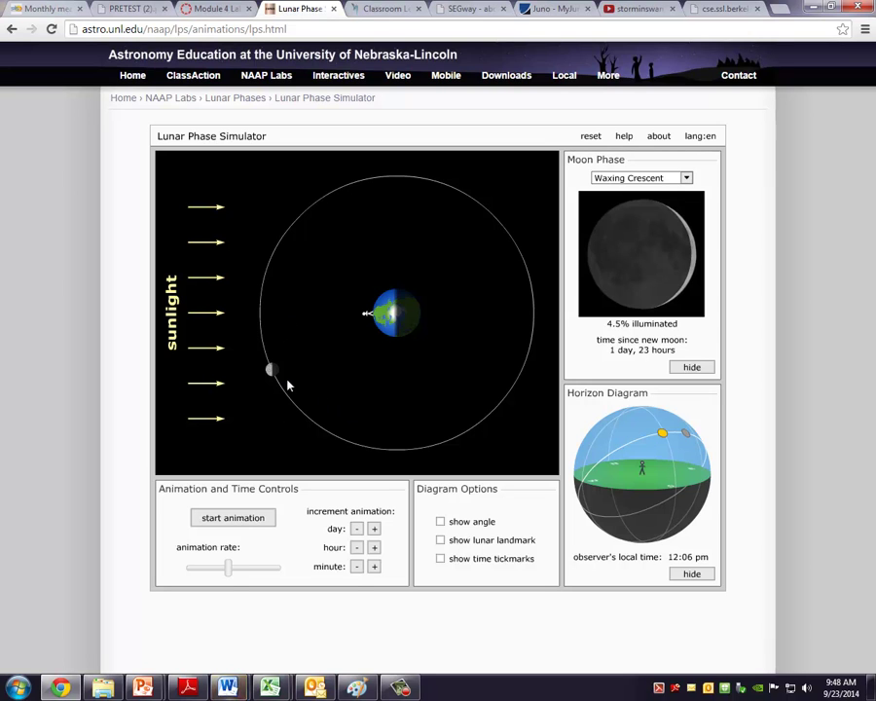
pyautogui.click(373, 529)
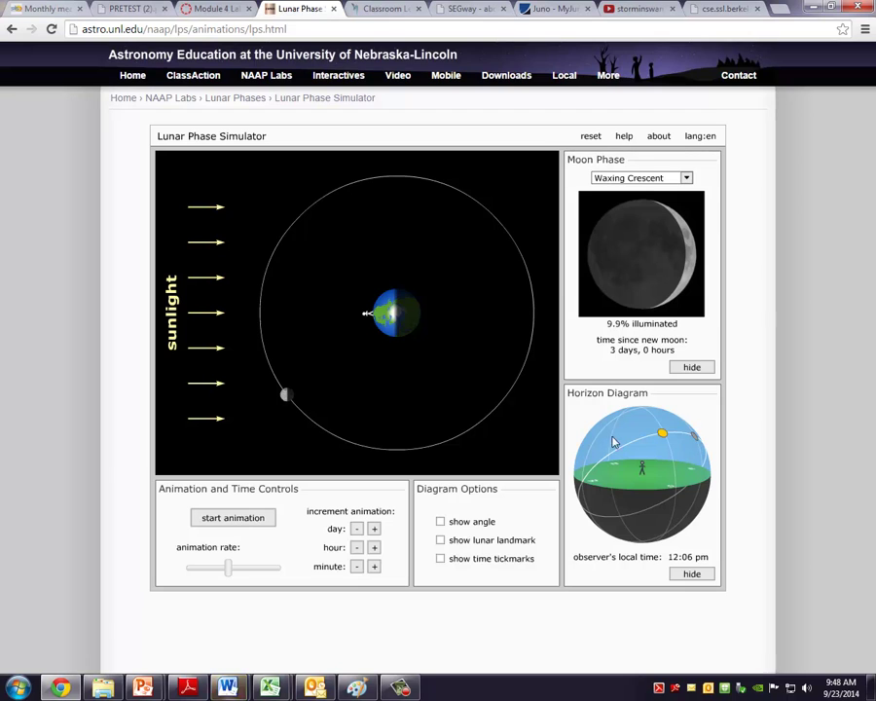
pyautogui.click(374, 529)
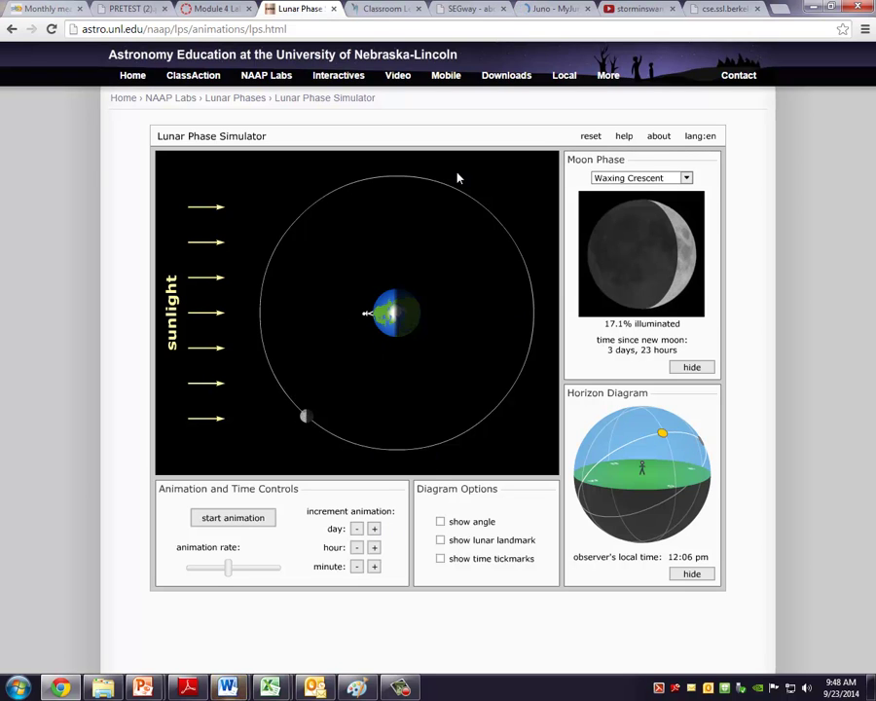
pyautogui.click(374, 529)
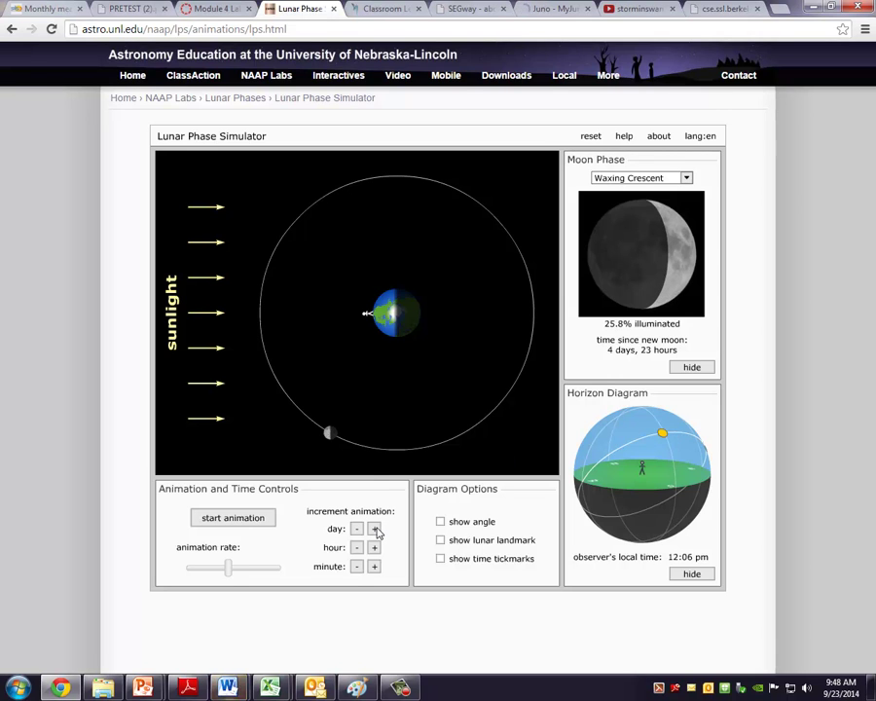
pyautogui.click(375, 529)
pyautogui.click(375, 528)
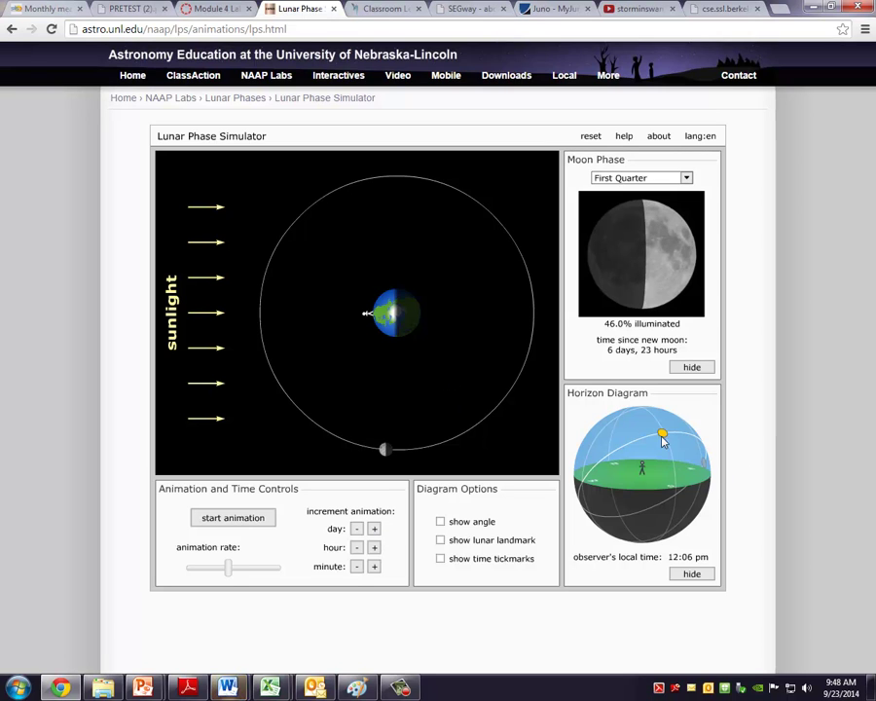
pyautogui.moveTo(660, 447)
pyautogui.mouseDown()
pyautogui.moveTo(688, 448)
pyautogui.moveTo(697, 428)
pyautogui.moveTo(646, 464)
pyautogui.moveTo(668, 444)
pyautogui.moveTo(652, 470)
pyautogui.mouseUp()
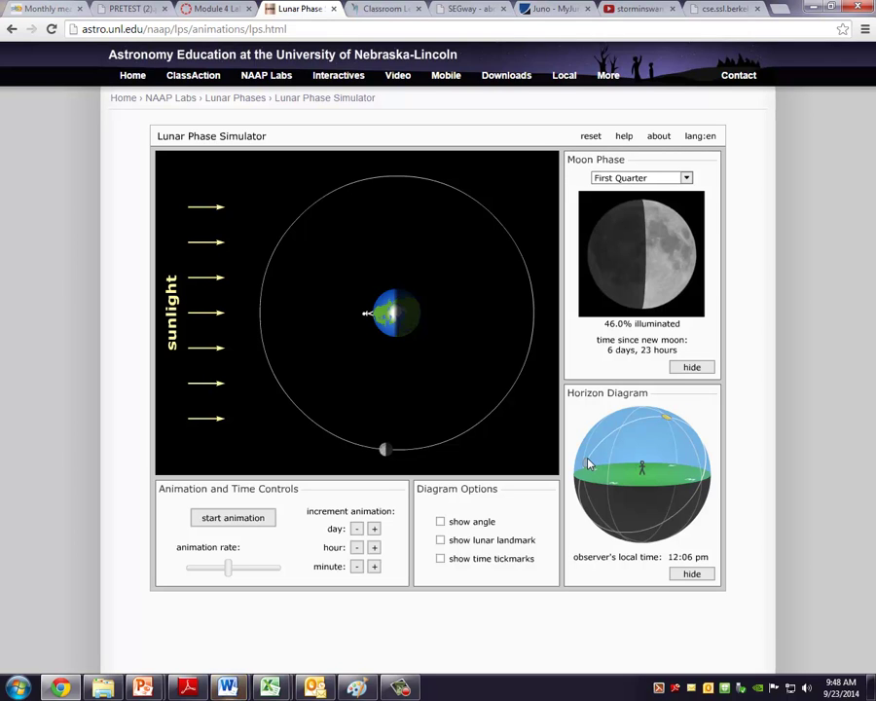
pyautogui.moveTo(587, 464)
pyautogui.mouseDown()
pyautogui.moveTo(672, 467)
pyautogui.moveTo(590, 475)
pyautogui.moveTo(652, 526)
pyautogui.mouseUp()
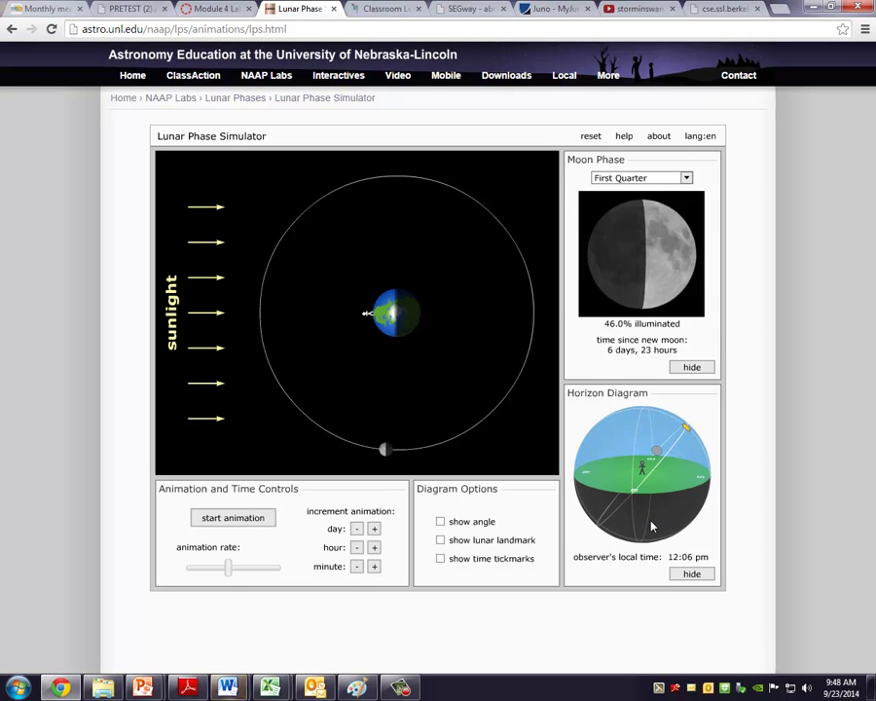